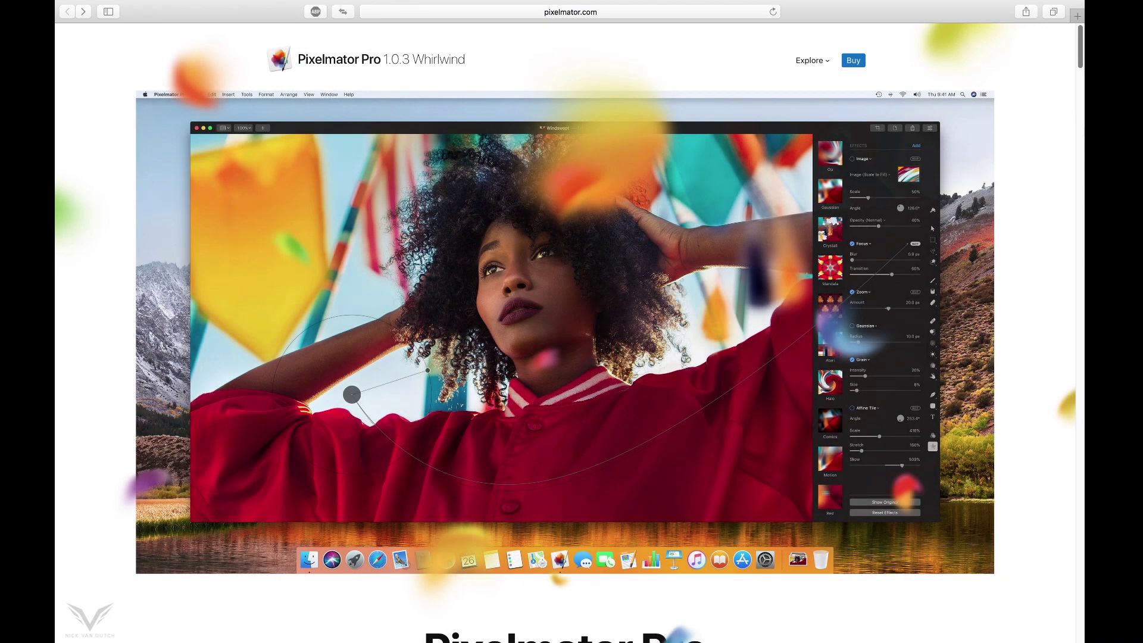
scroll(572, 357, down, 1)
scroll(573, 358, down, 3)
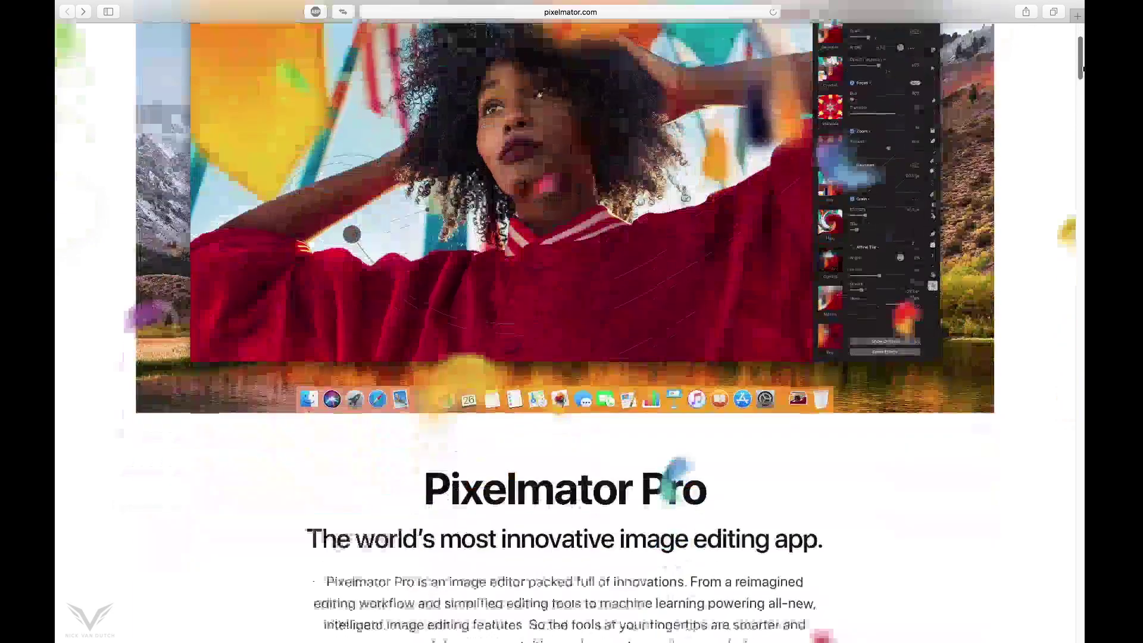
scroll(571, 357, down, 3)
scroll(572, 358, down, 3)
scroll(573, 357, down, 2)
scroll(573, 358, down, 4)
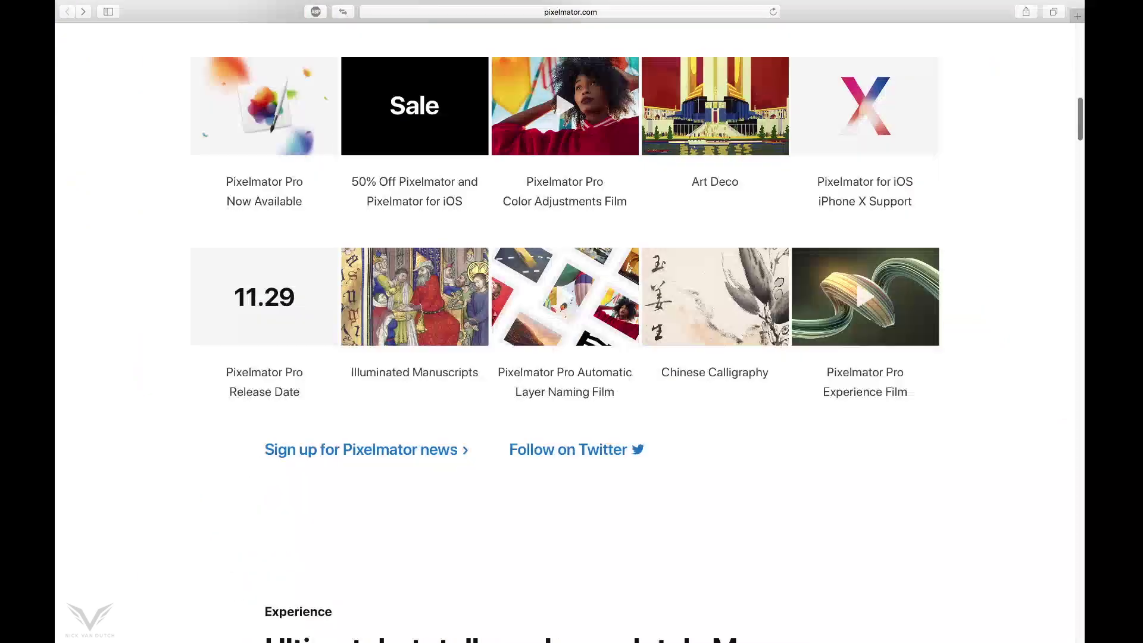
scroll(571, 357, down, 2)
scroll(572, 358, down, 3)
scroll(572, 357, down, 3)
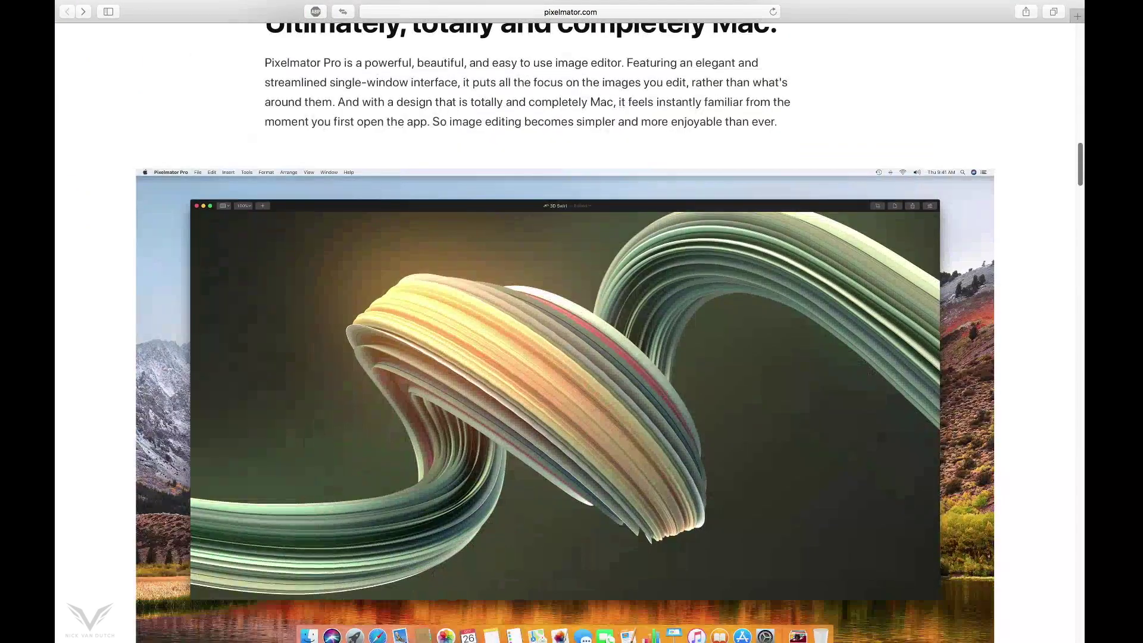
scroll(572, 357, down, 3)
scroll(571, 357, down, 1)
scroll(571, 357, down, 5)
scroll(573, 357, down, 4)
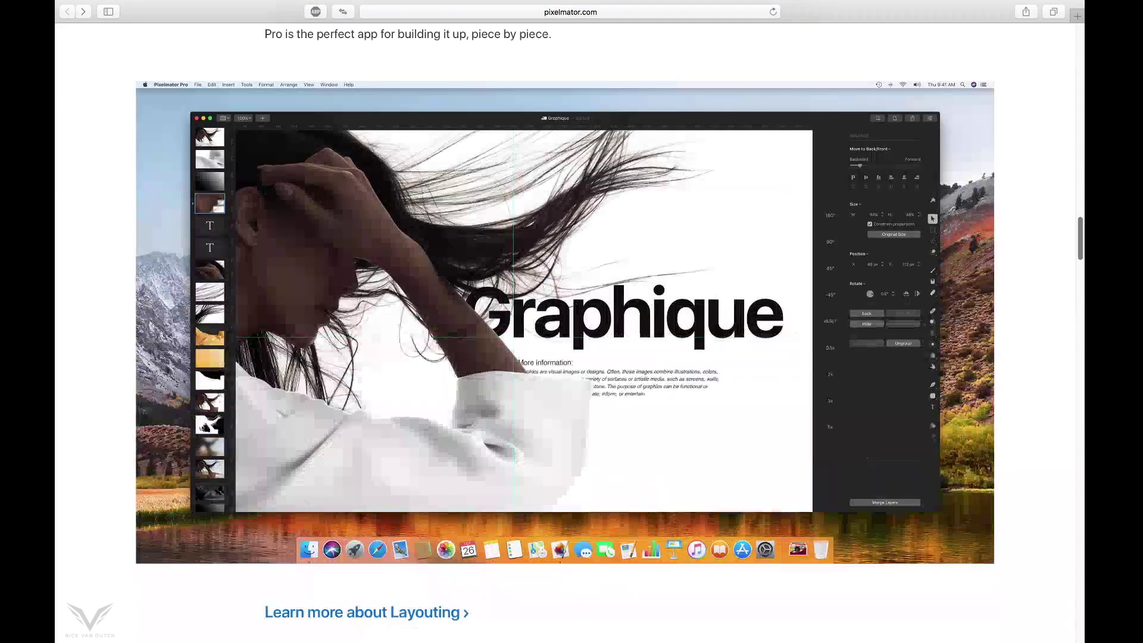
scroll(572, 358, down, 5)
scroll(572, 357, down, 7)
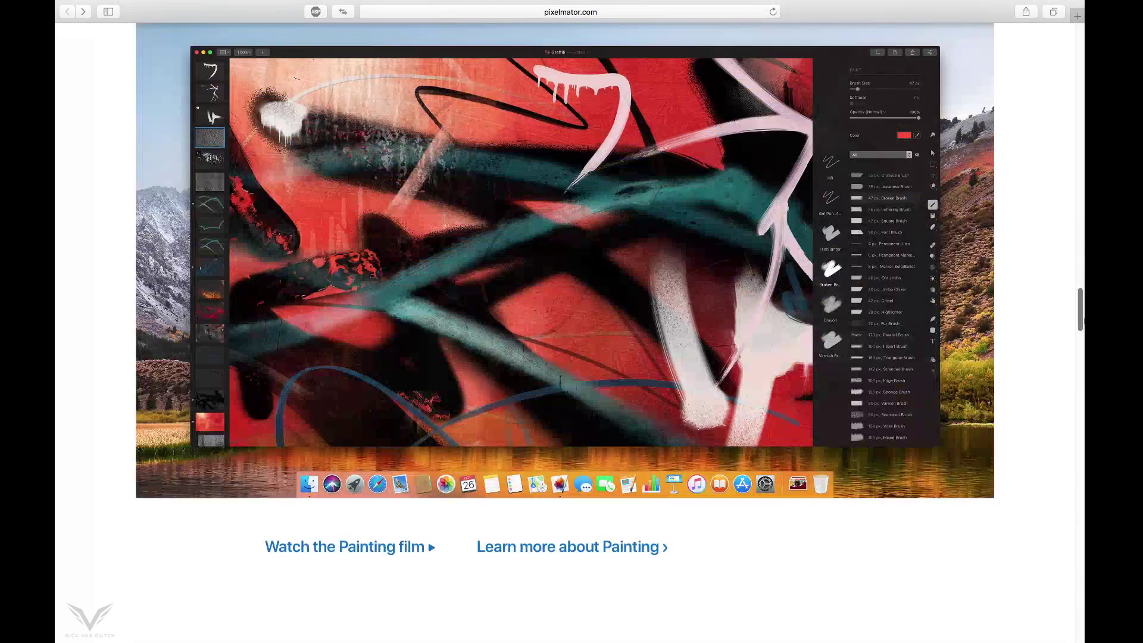
scroll(571, 357, down, 8)
scroll(572, 357, down, 3)
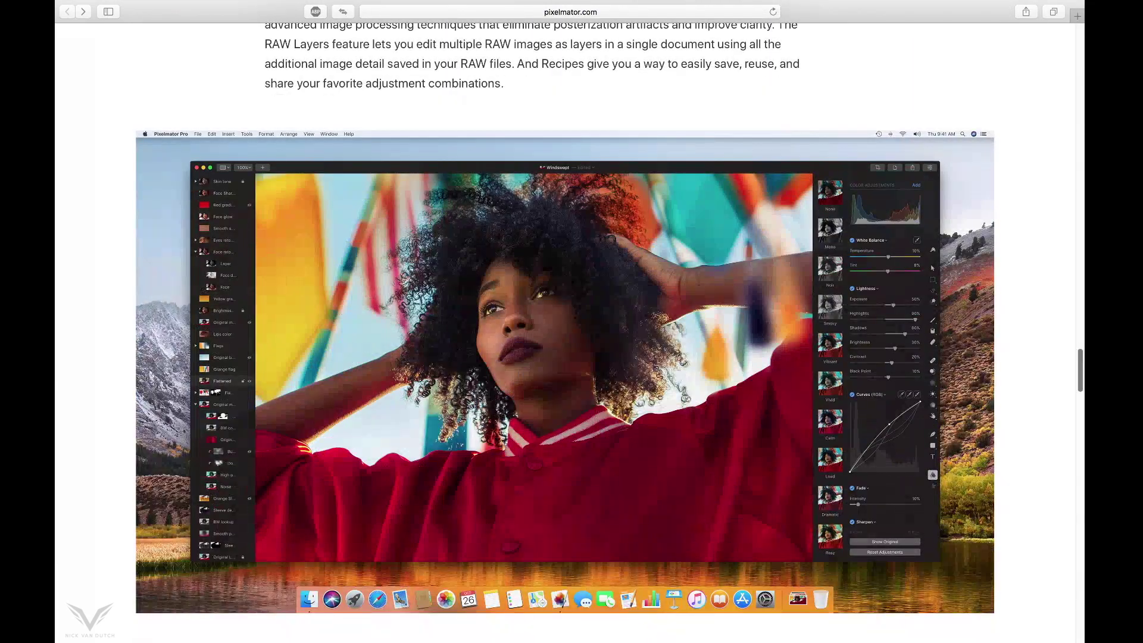
scroll(572, 358, down, 7)
scroll(572, 358, down, 1)
scroll(572, 358, down, 2)
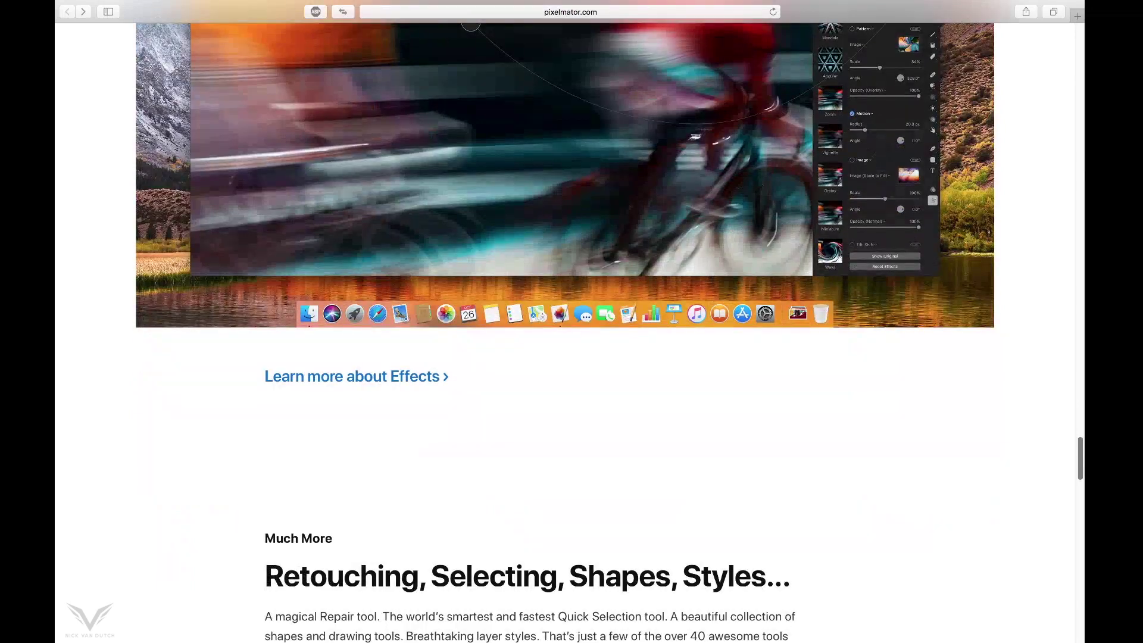
scroll(1079, 550, down, 10)
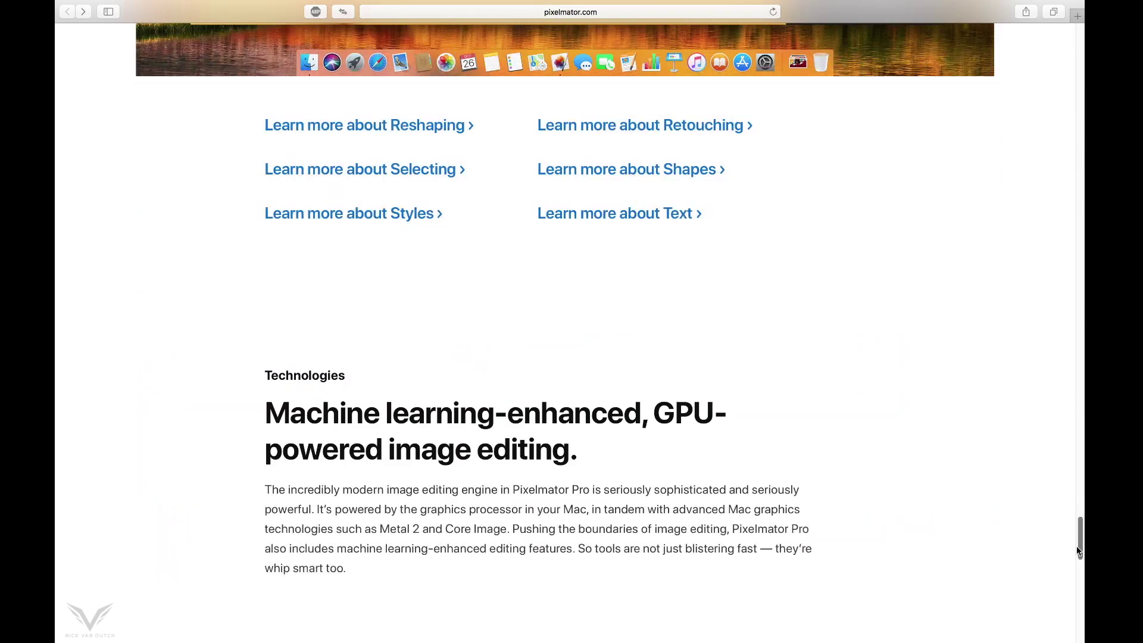
drag(1078, 551, 1076, 617)
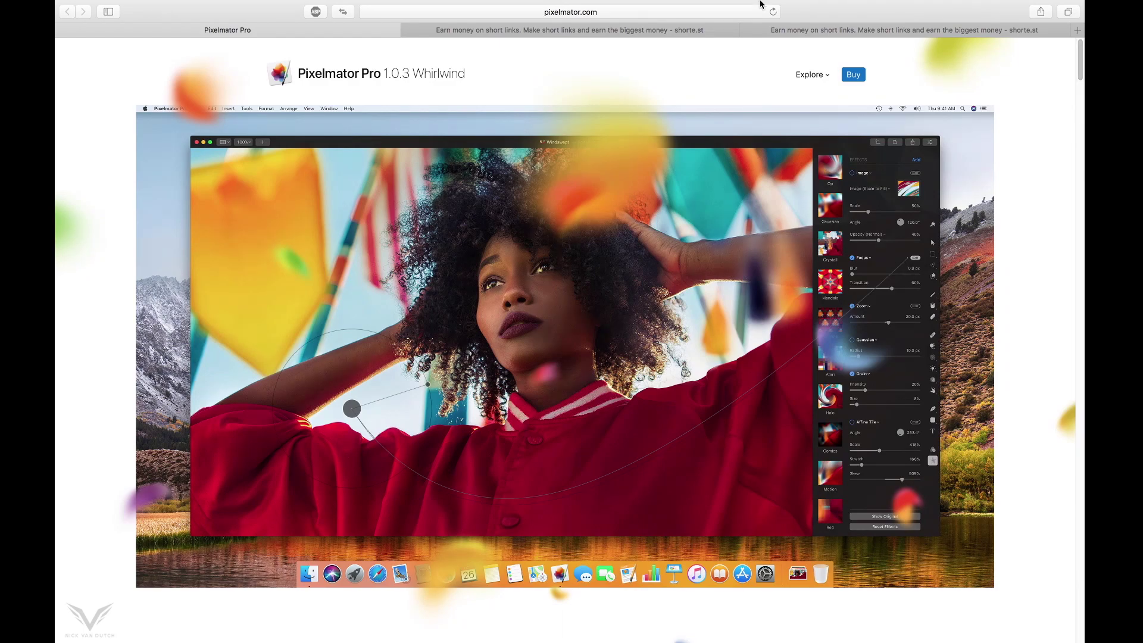
- Skip the adf.ly and shorte.st ads to reach the UploadOcean PixelmatorPro1.0.3.torrent page
click(584, 31)
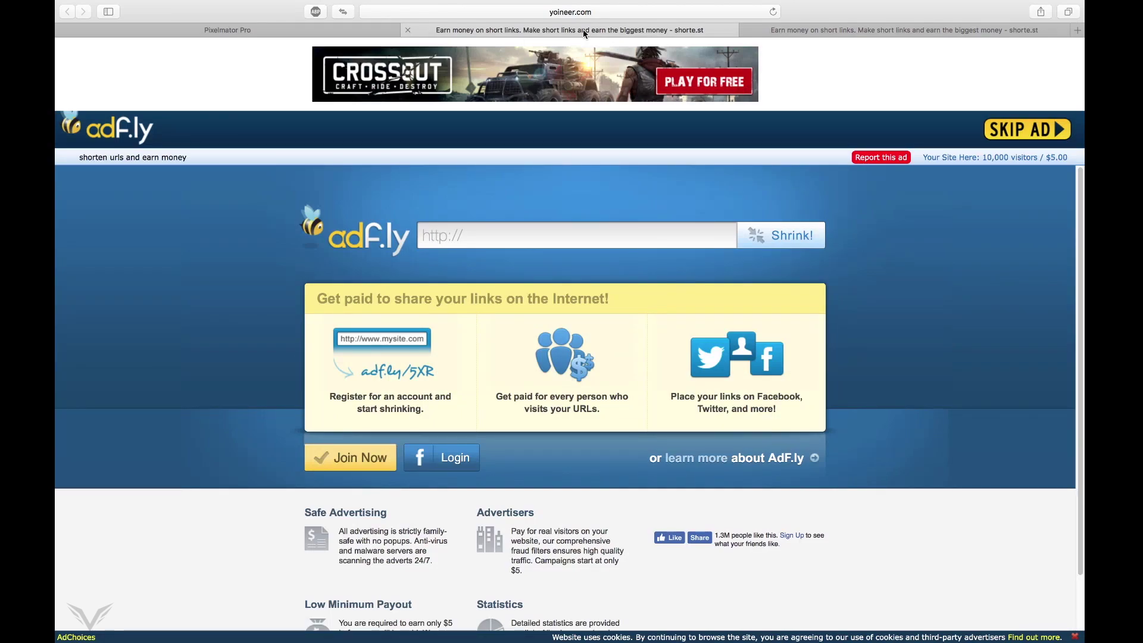
click(1028, 129)
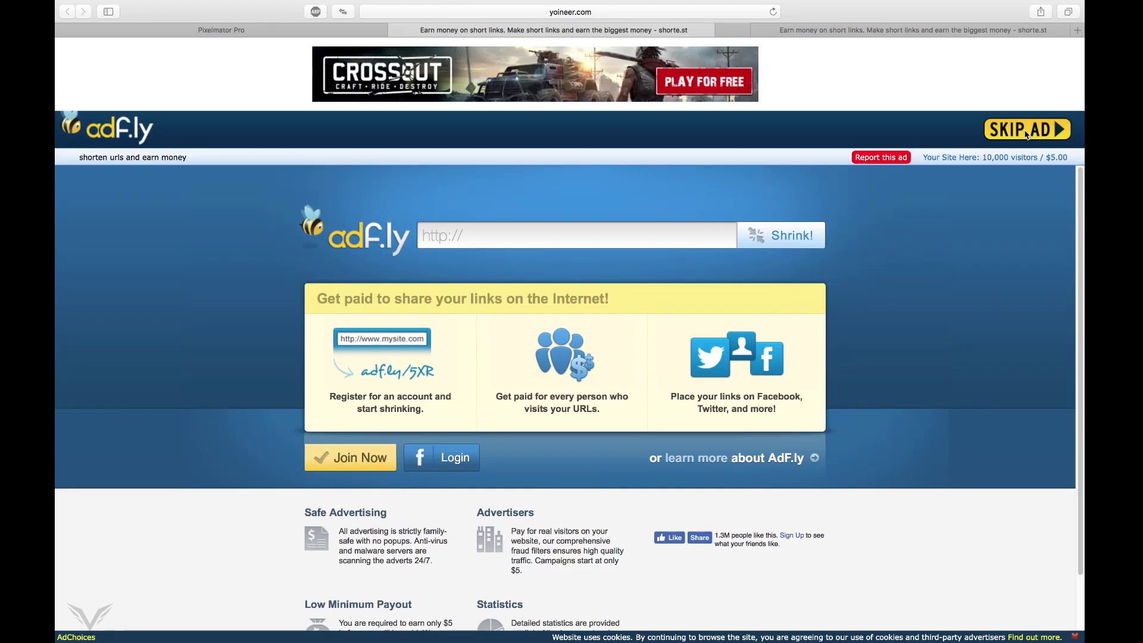
click(317, 29)
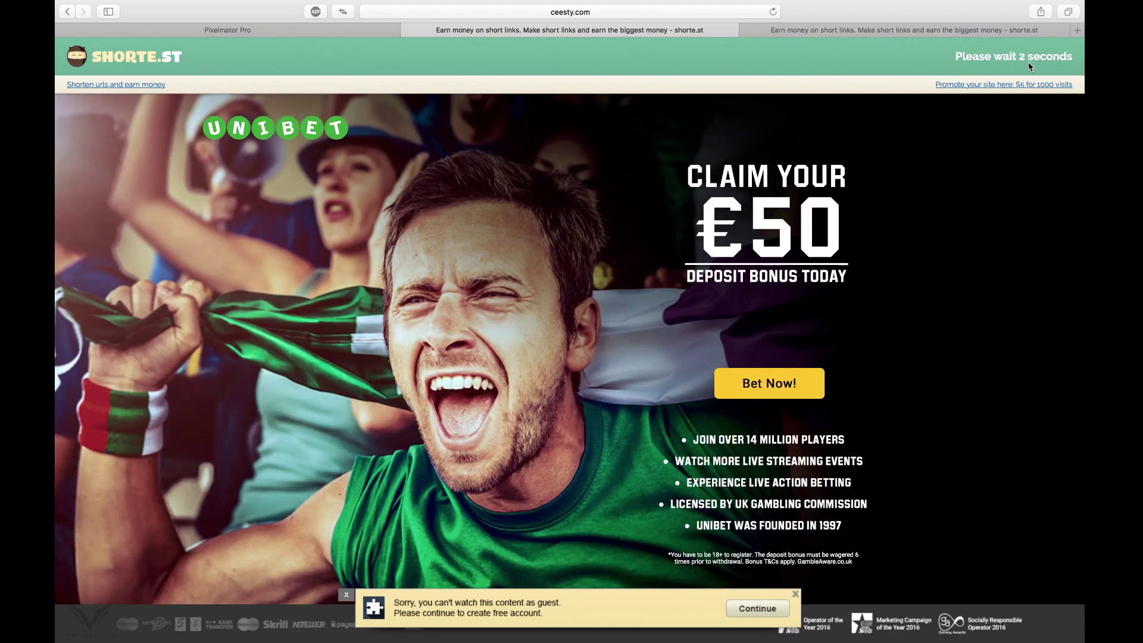
click(1038, 60)
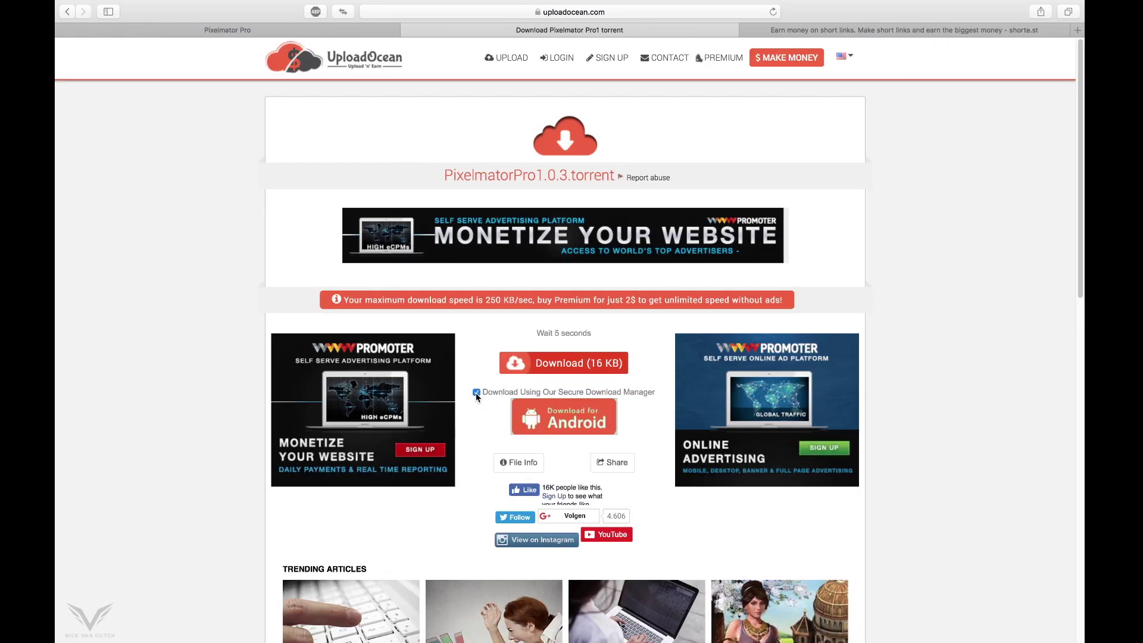
- Download the 16 KB PixelmatorPro1.0.3.torrent without the secure download manager and check Downloads
click(477, 392)
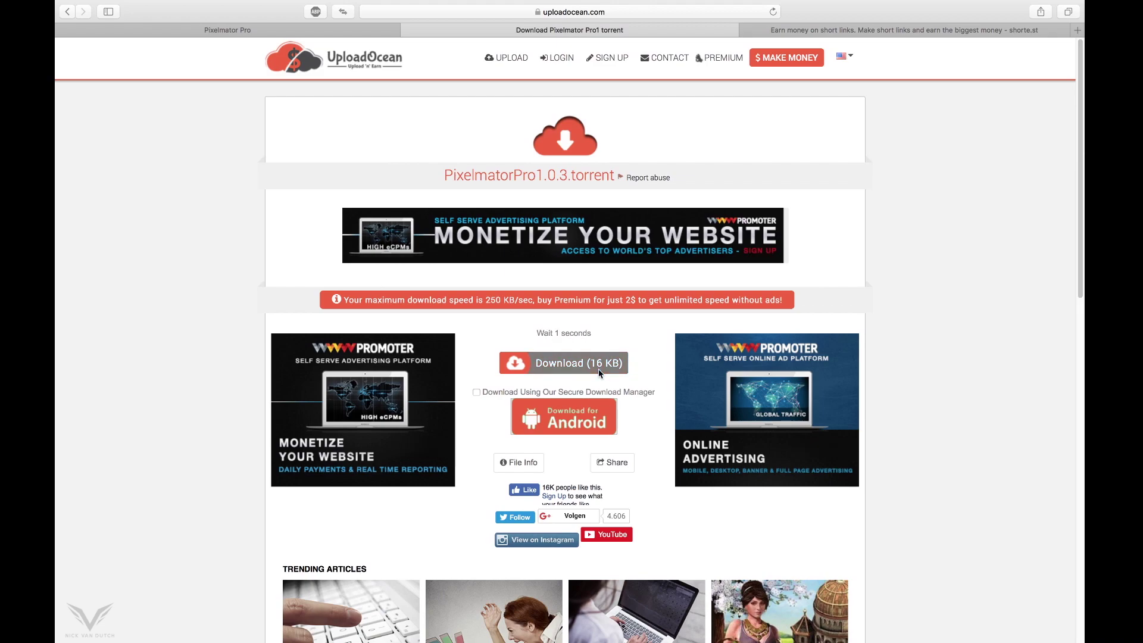
click(570, 364)
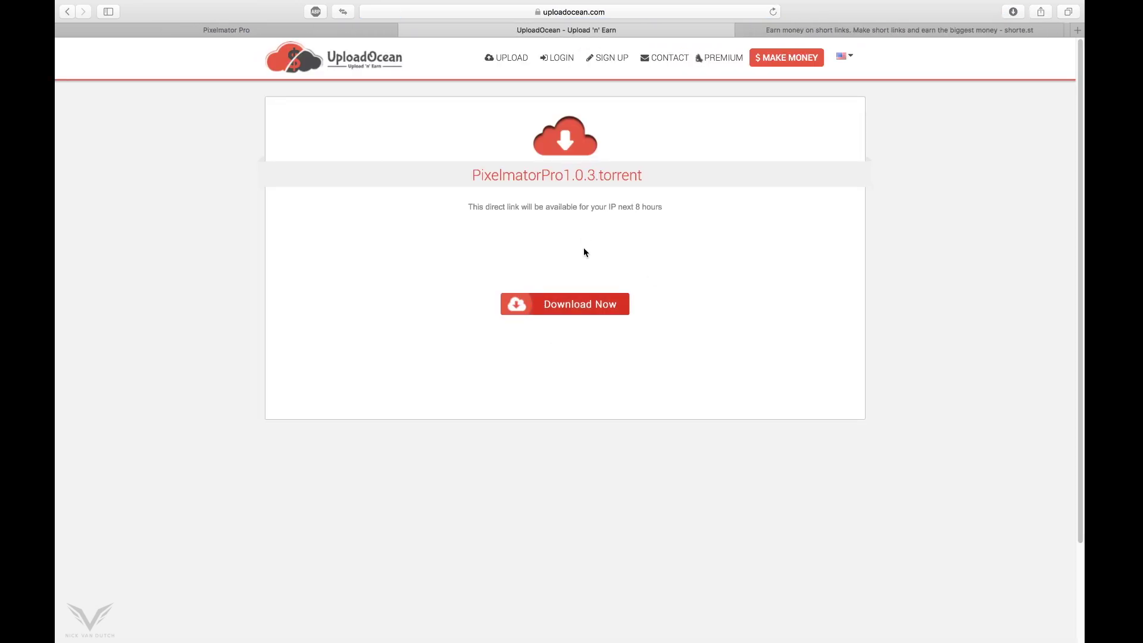
click(1013, 12)
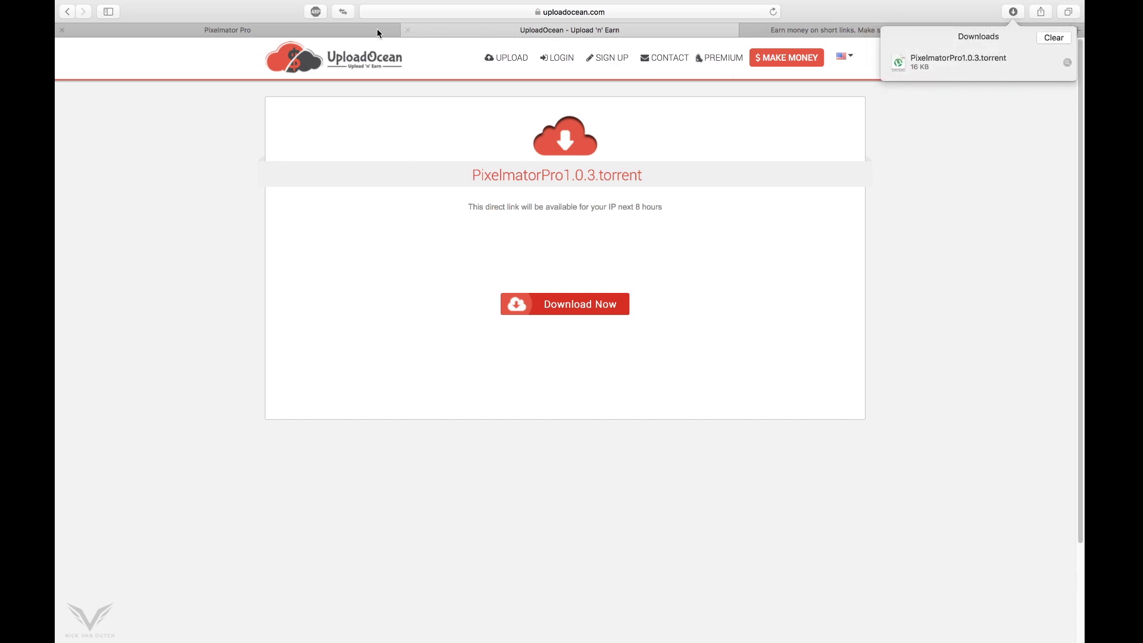
- Close UploadOcean, skip the shorte.st ad, and download the 98.5 MB Pixelmator_Pro_1.0.3 .dmg from MEGA
click(407, 30)
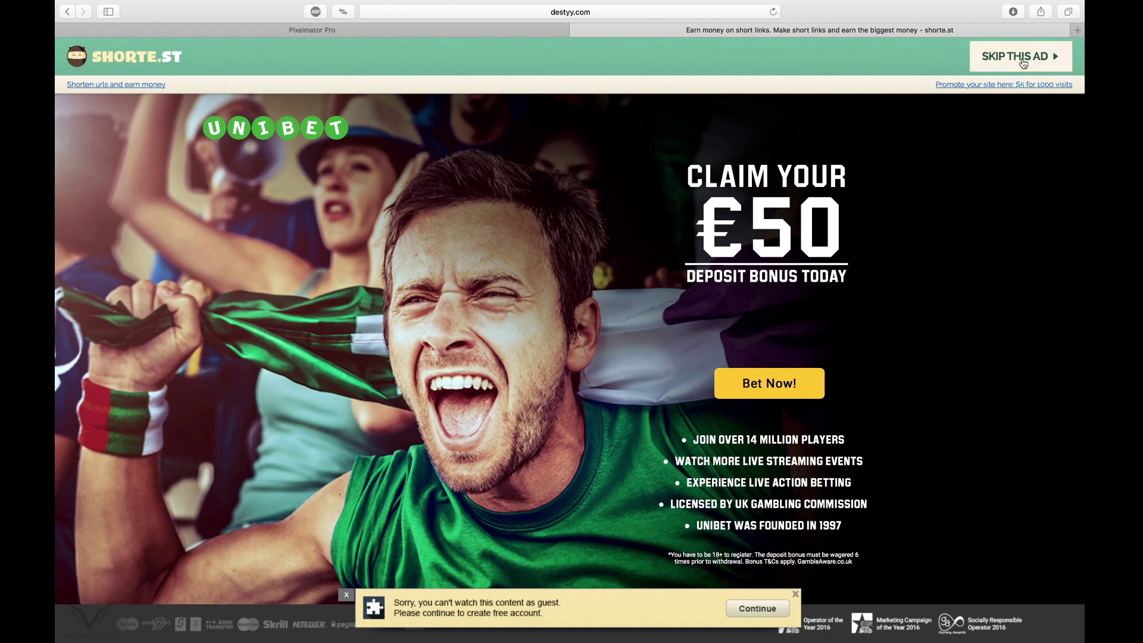
click(1023, 61)
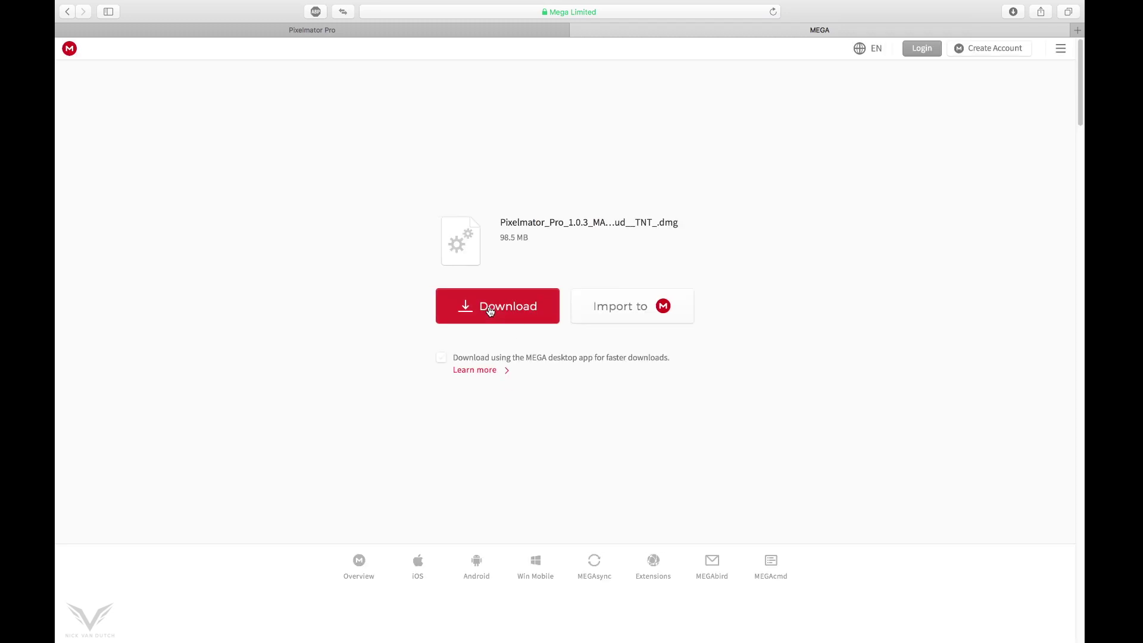
click(490, 311)
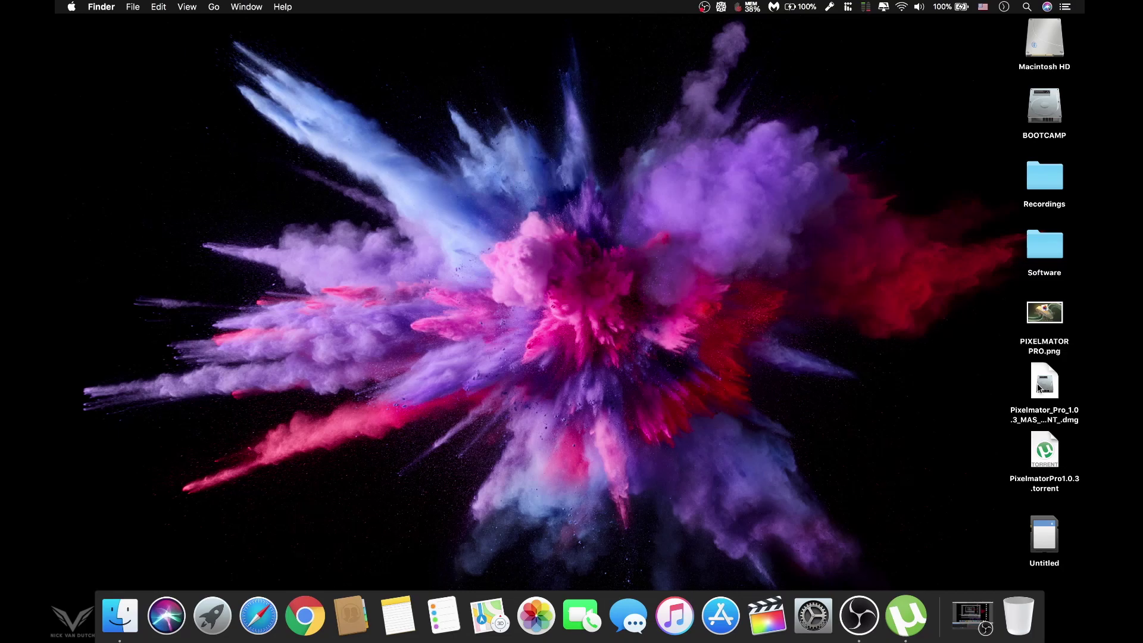
- Mount the Pixelmator_Pro_1.0.3 .dmg from the desktop to show its three-item installer window
click(1041, 388)
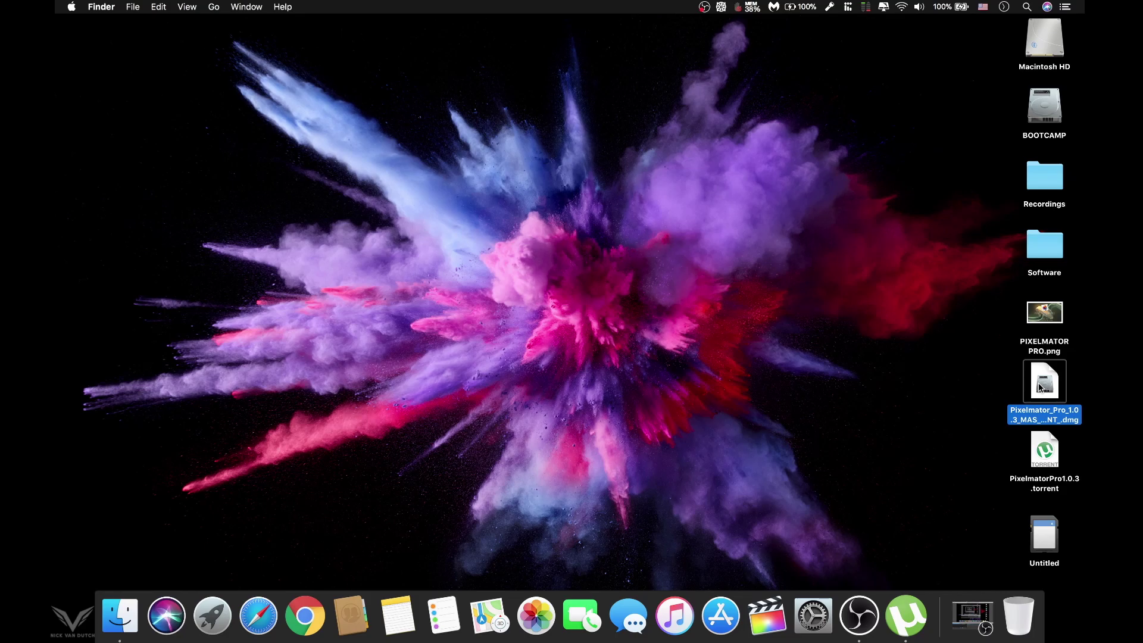
double_click(1041, 388)
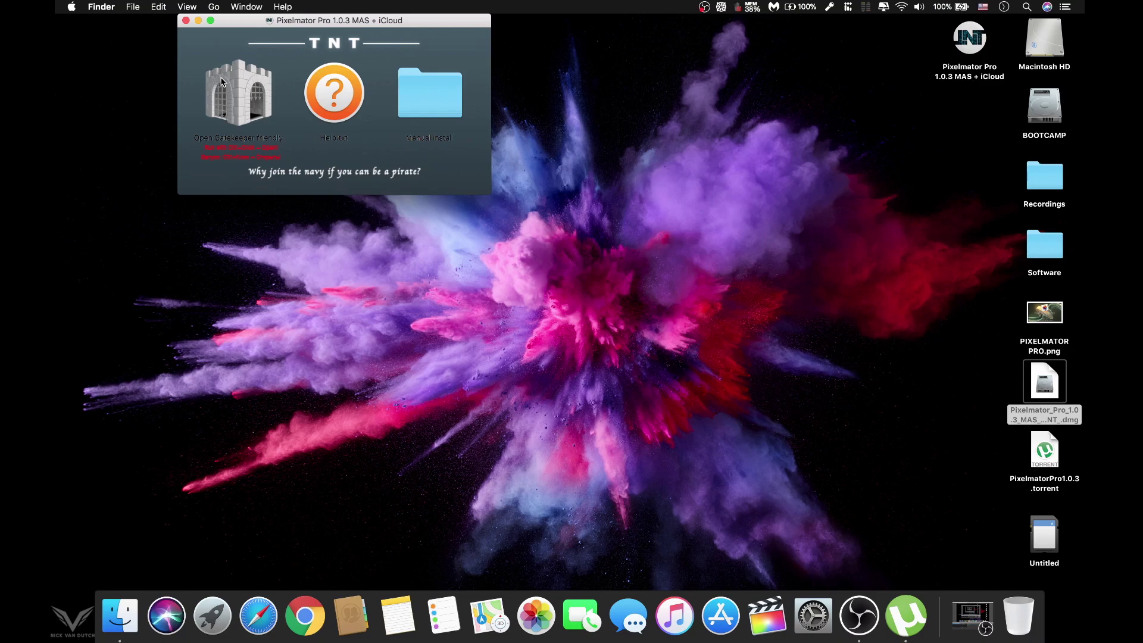
- Run Open Gatekeeper friendly, approve it via Security & Privacy's Open Anyway, and close the settings
double_click(222, 83)
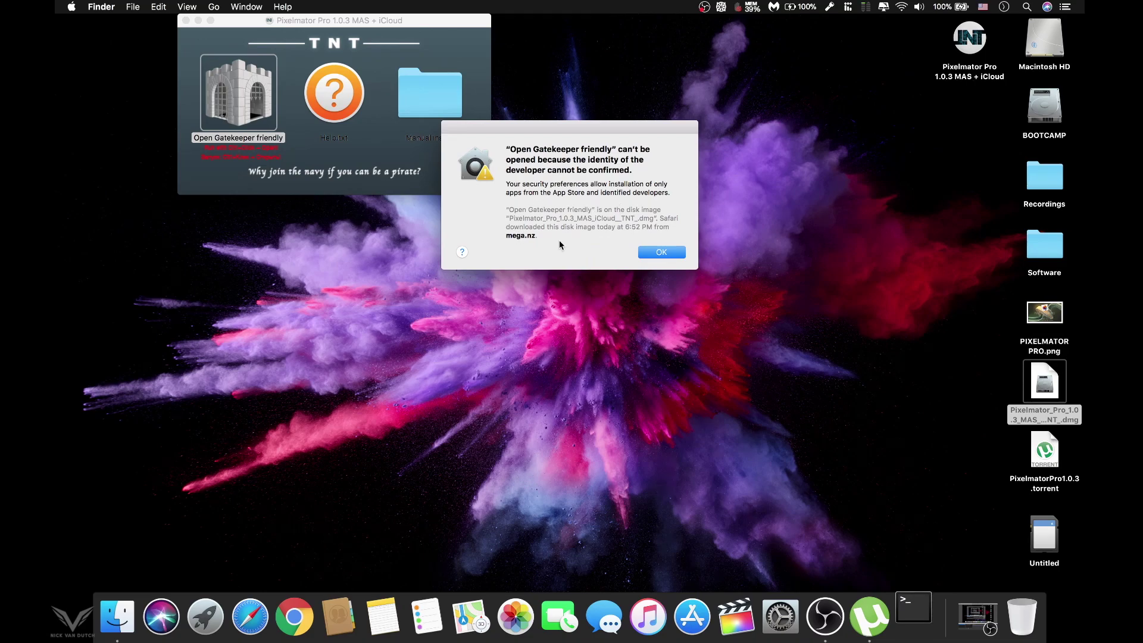
click(646, 252)
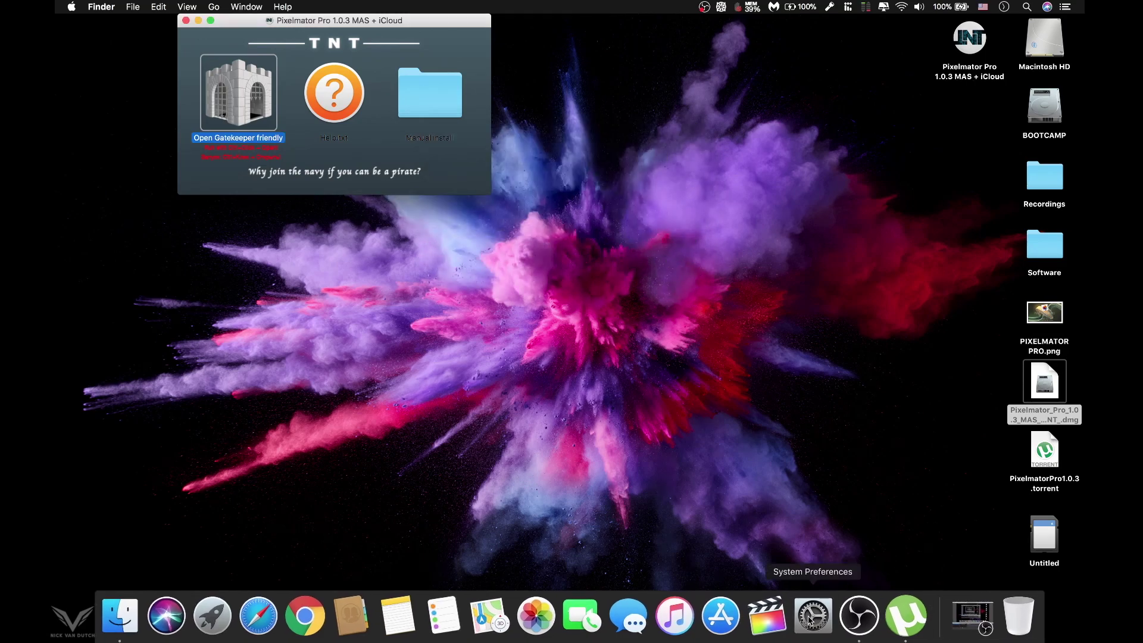
click(814, 617)
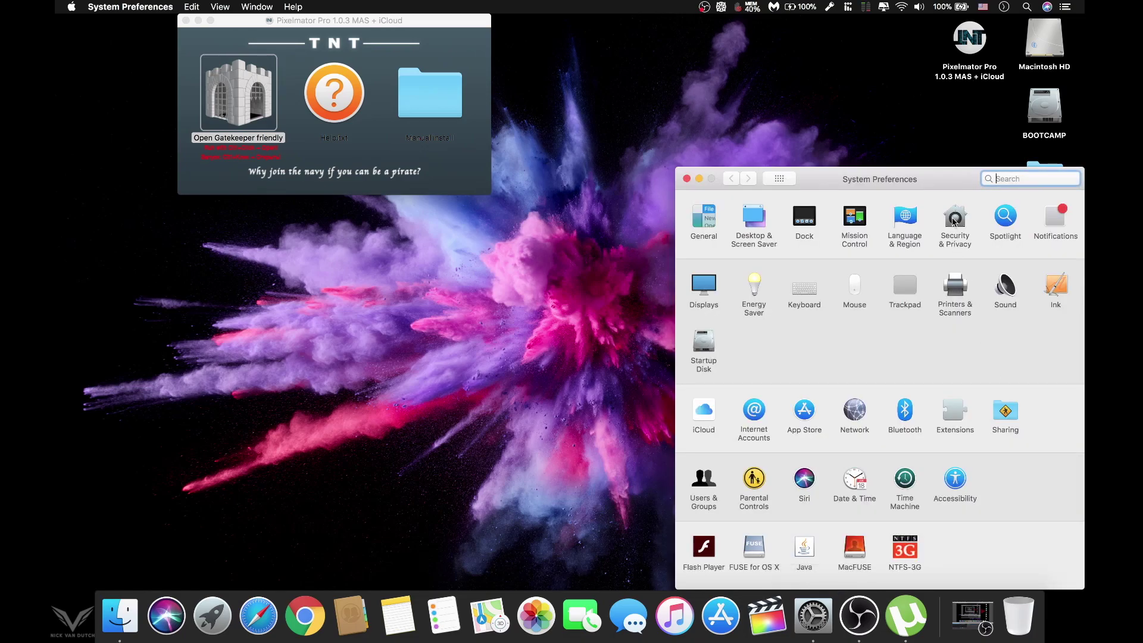
click(956, 220)
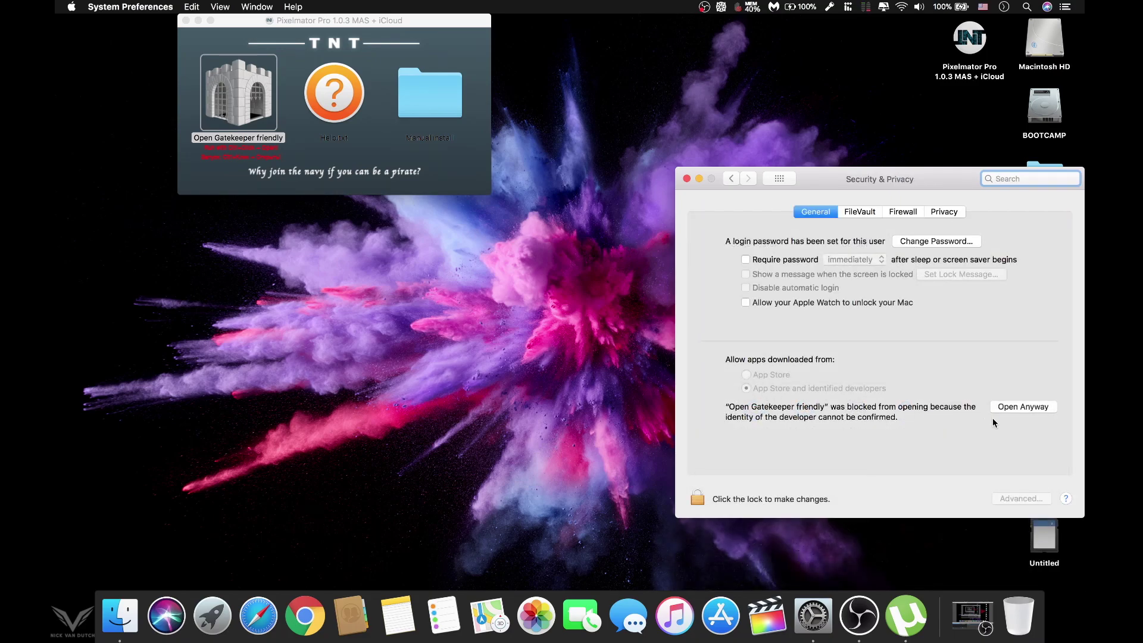
click(1015, 406)
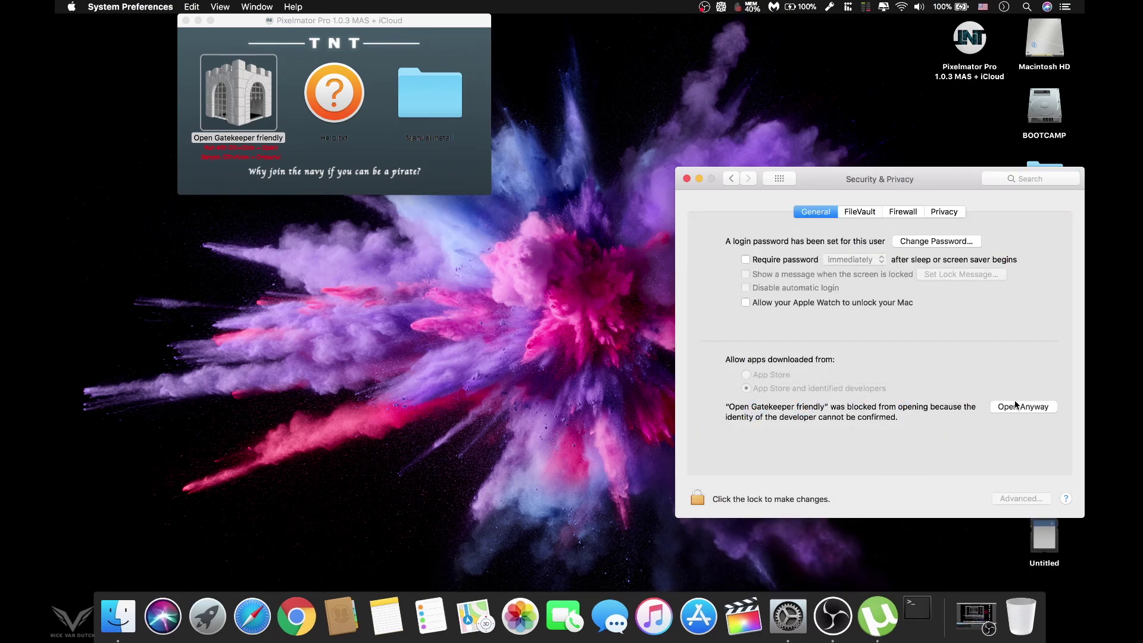
click(601, 255)
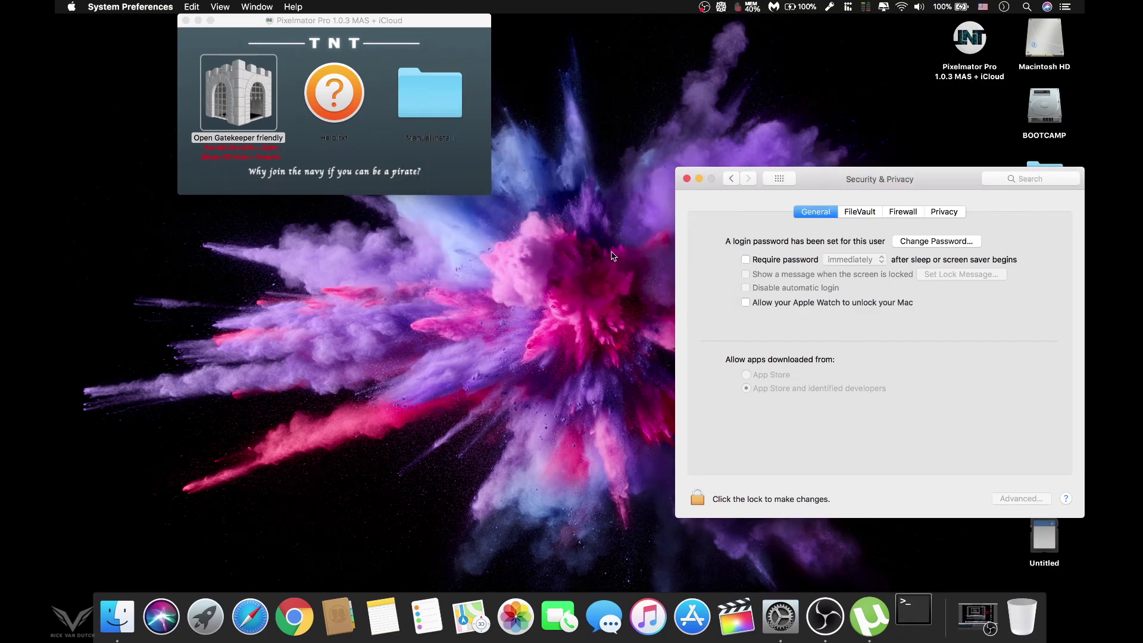
click(687, 180)
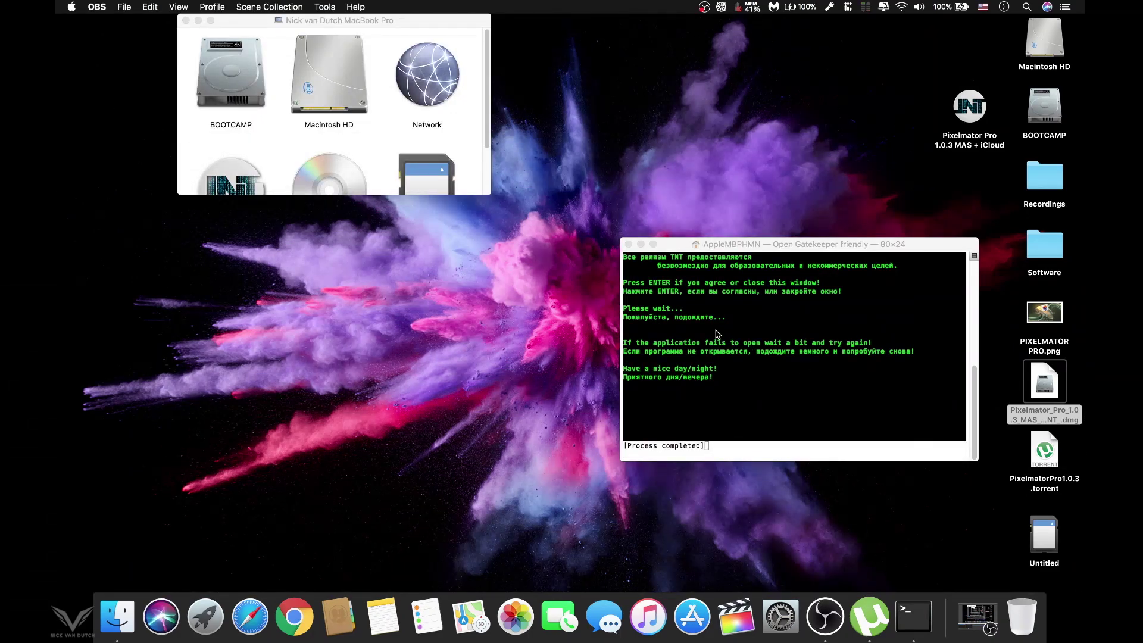
- Close the finished Gatekeeper script window and quit Terminal from the Dock
click(628, 244)
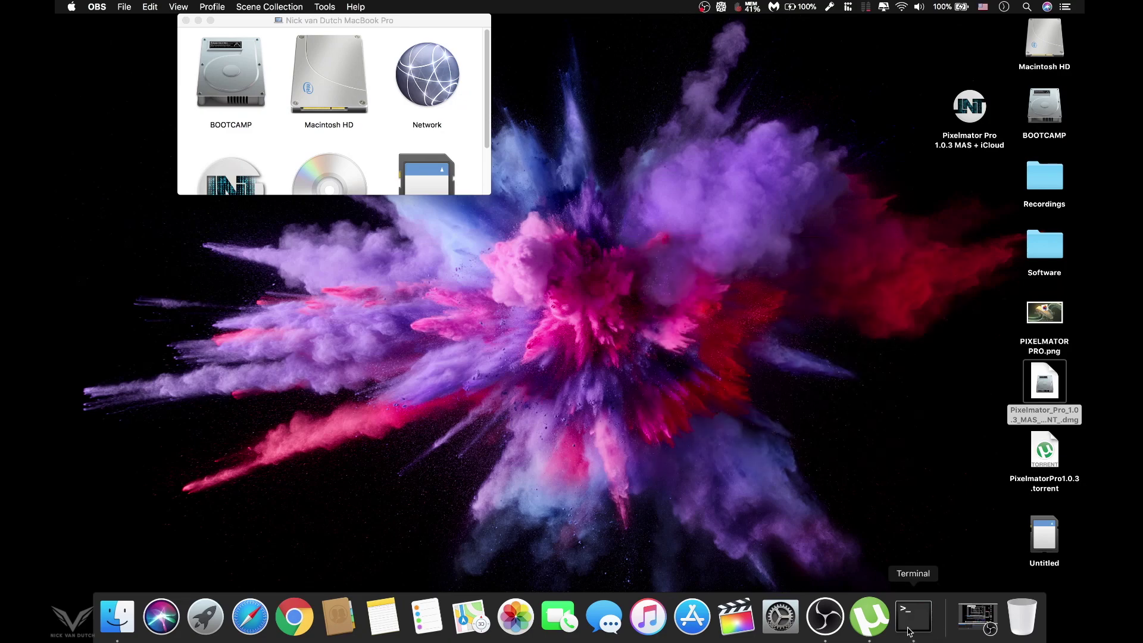
right_click(913, 616)
click(917, 570)
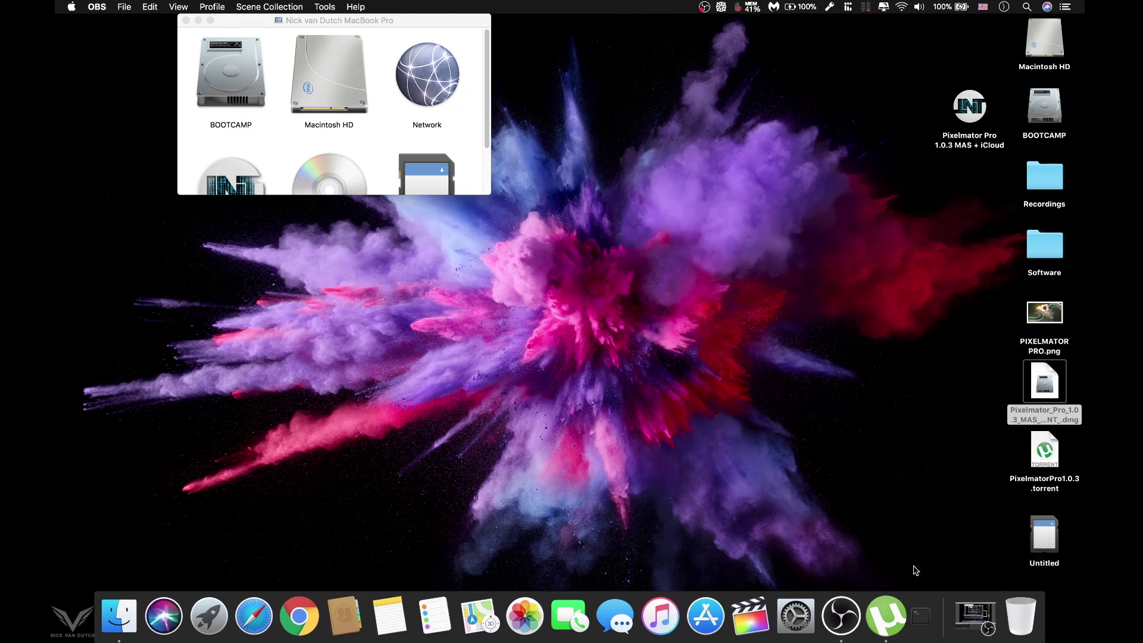
- Copy Pixelmator Pro from the mounted volume into Applications, replacing the old copy
click(187, 20)
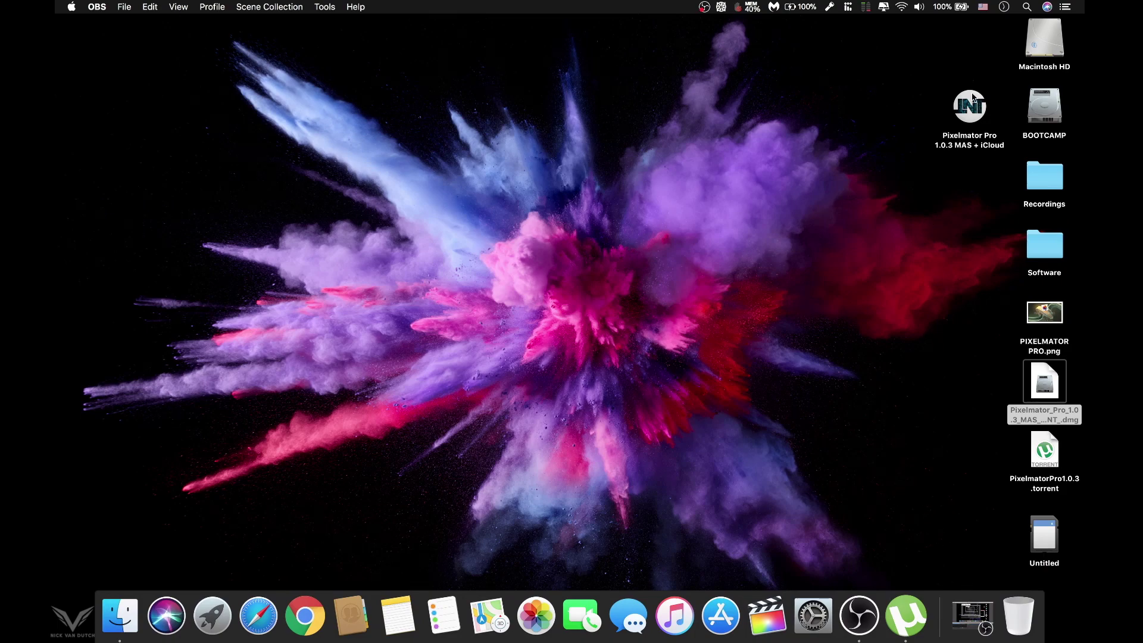
click(969, 107)
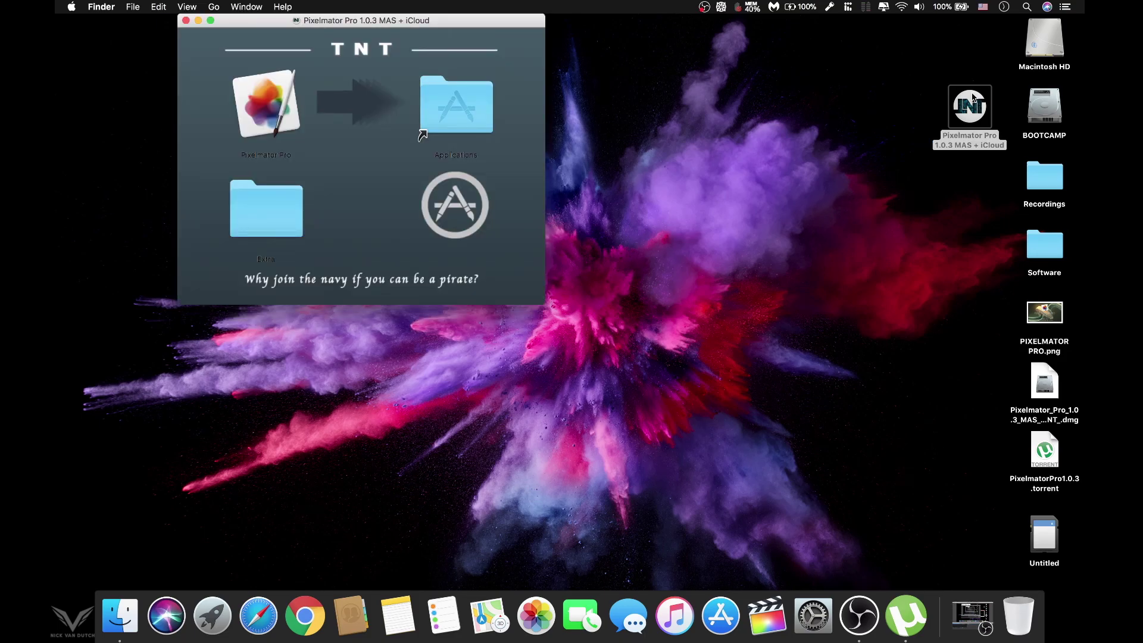
drag(265, 110, 456, 106)
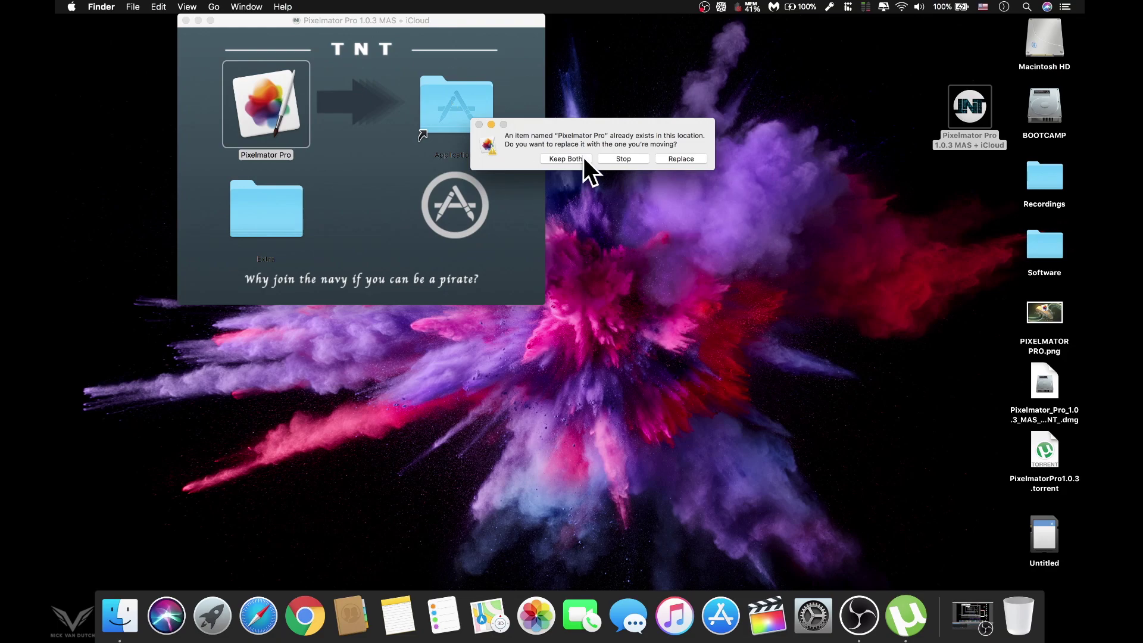
click(687, 158)
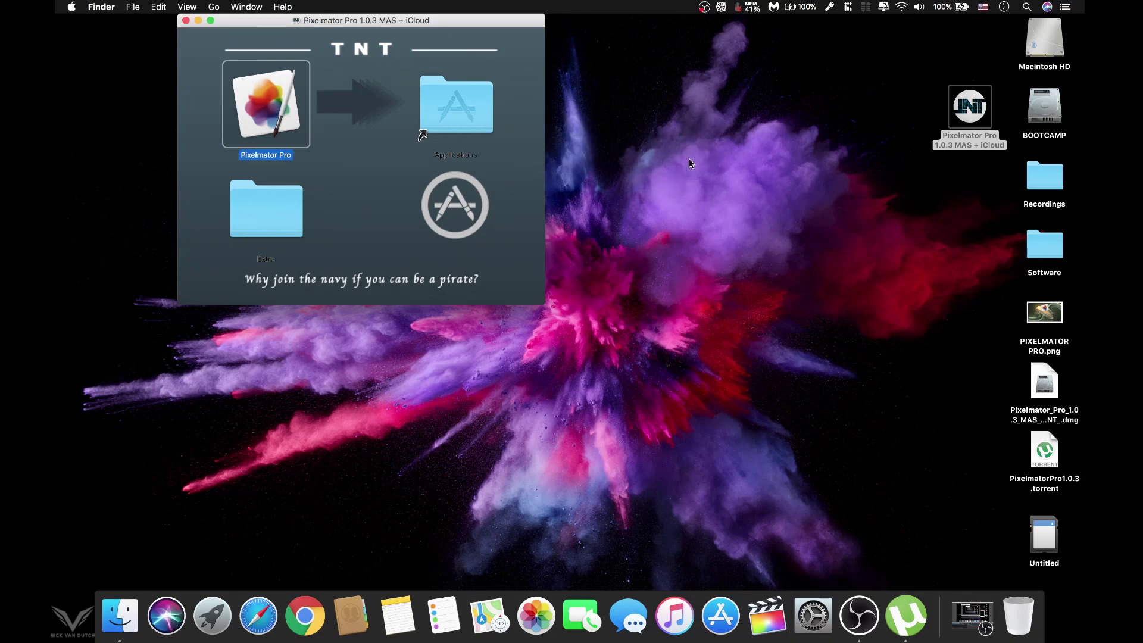
click(185, 20)
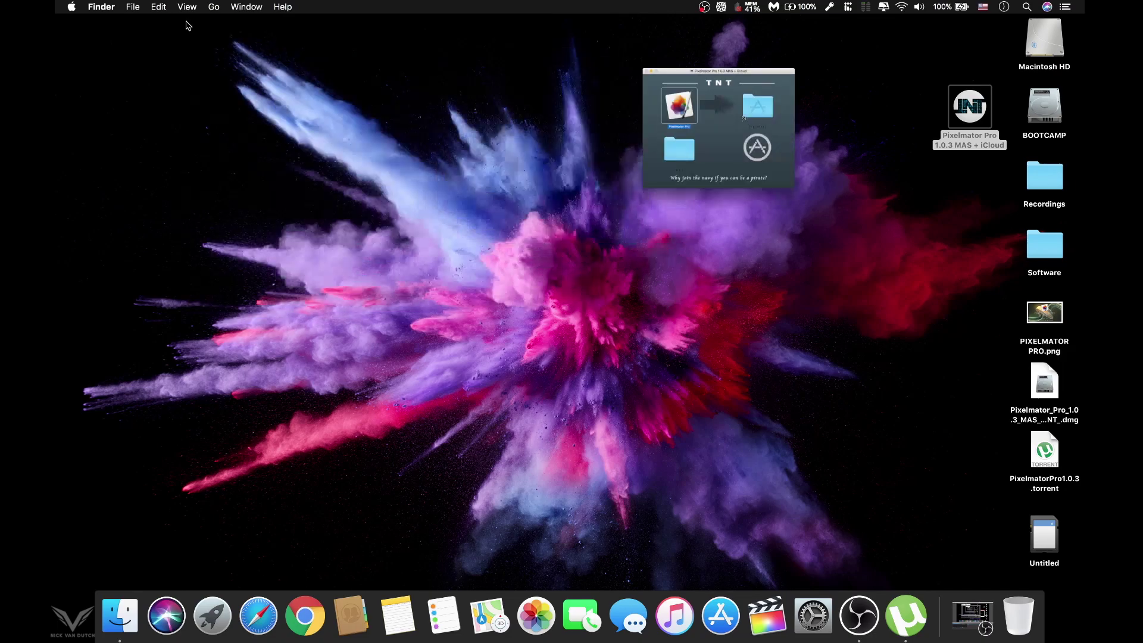
- Launch Pixelmator Pro from Launchpad
right_click(966, 111)
key(Escape)
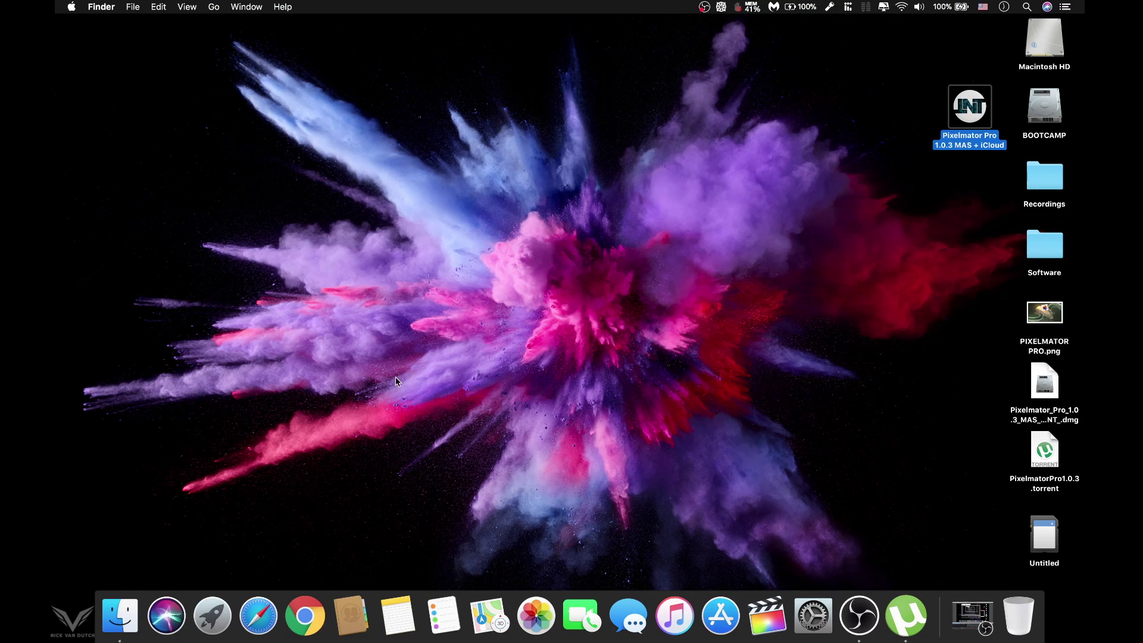
click(212, 615)
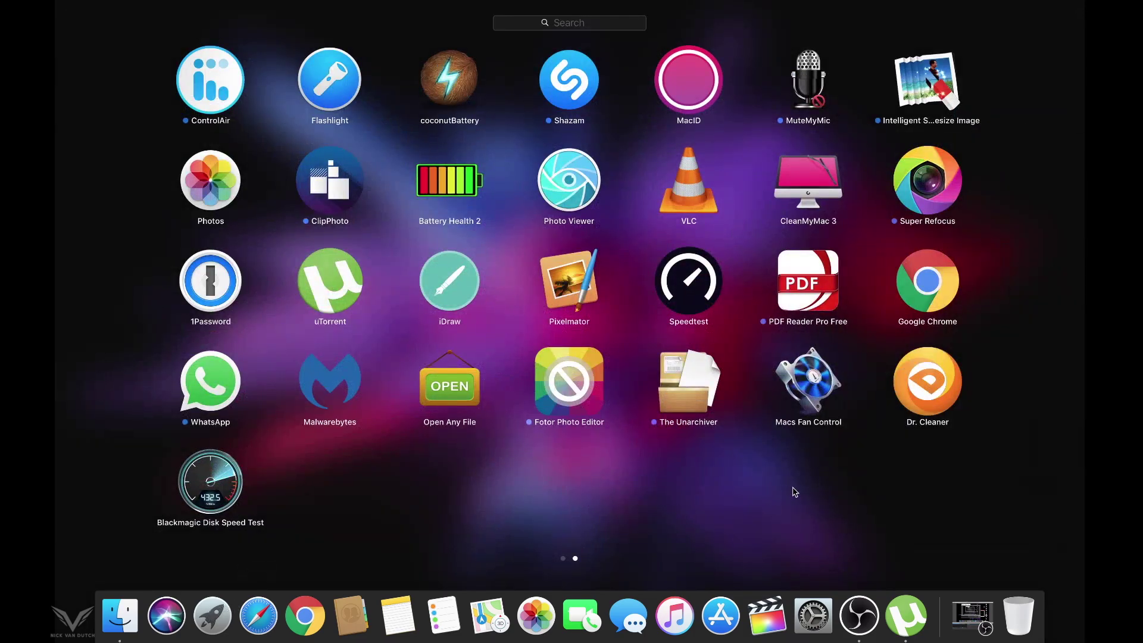
scroll(786, 480, left, 3)
click(563, 386)
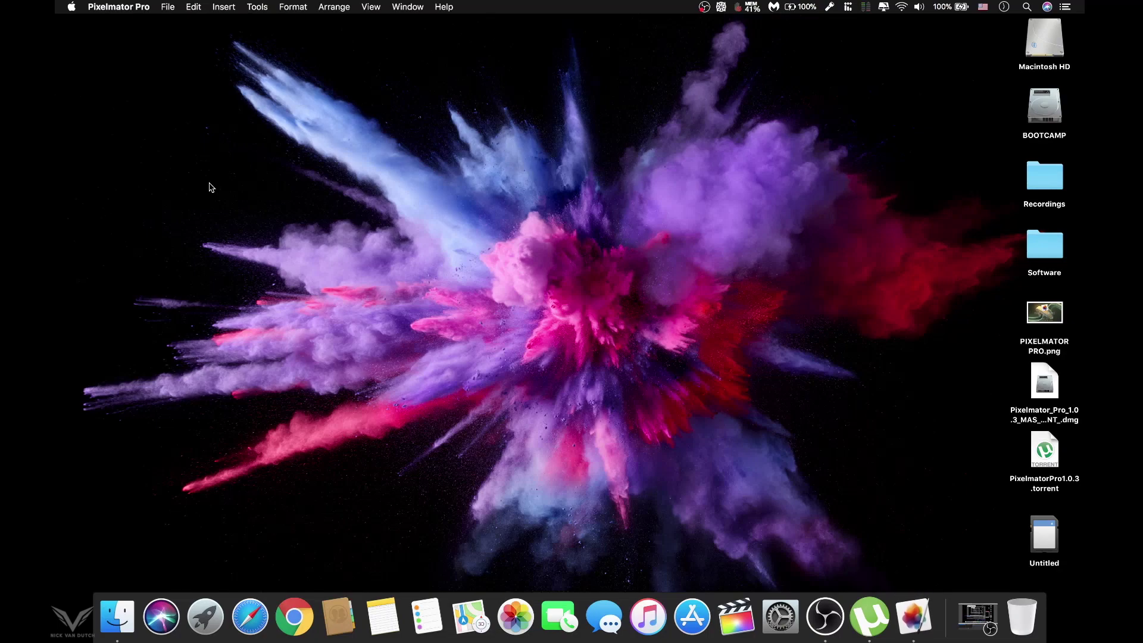
- Check the About Pixelmator Pro window showing version 1.0.3 Whirlwind, then close it
click(123, 9)
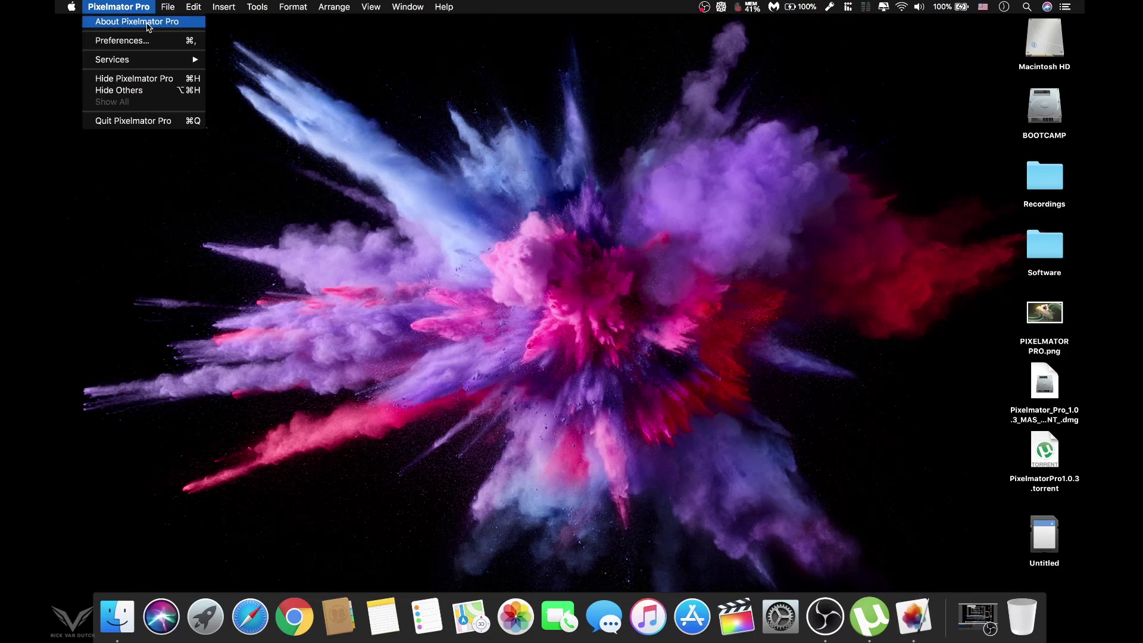
click(149, 28)
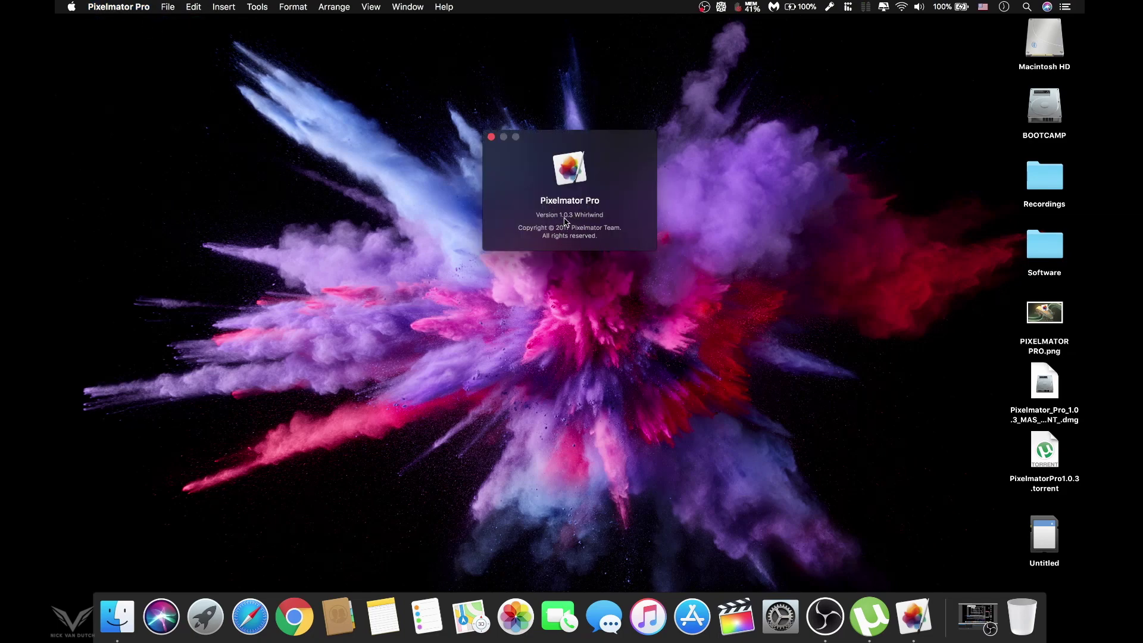
click(491, 137)
- Open PIXELMATOR PRO.png with Pixelmator Pro (1.0.3) and show the tools sidebar
right_click(1044, 322)
mouse_move(947, 339)
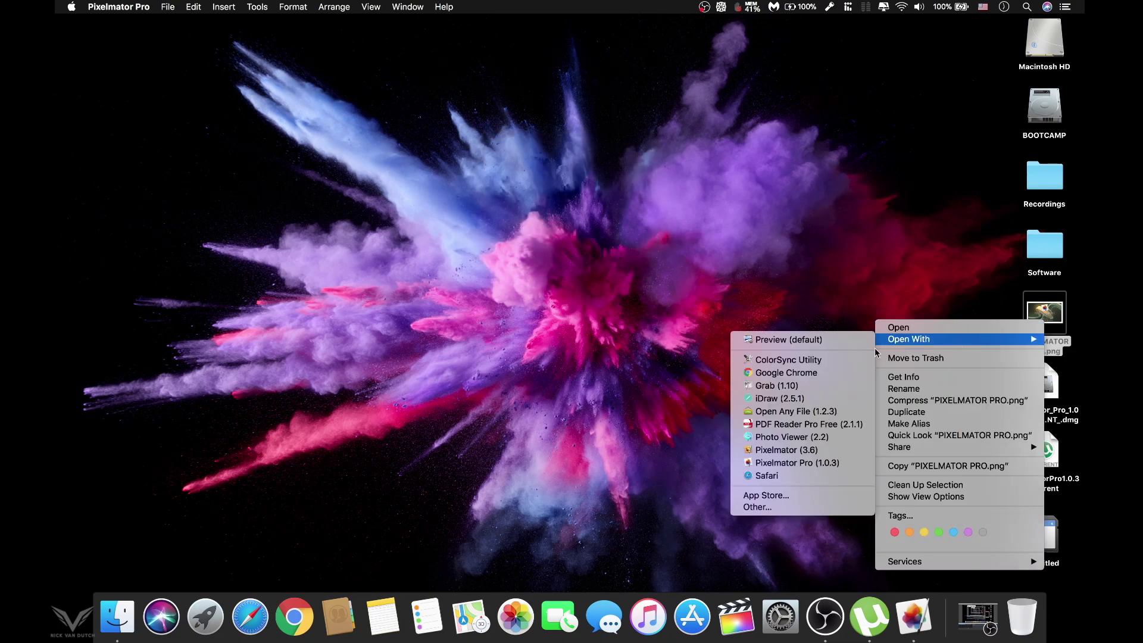
click(824, 467)
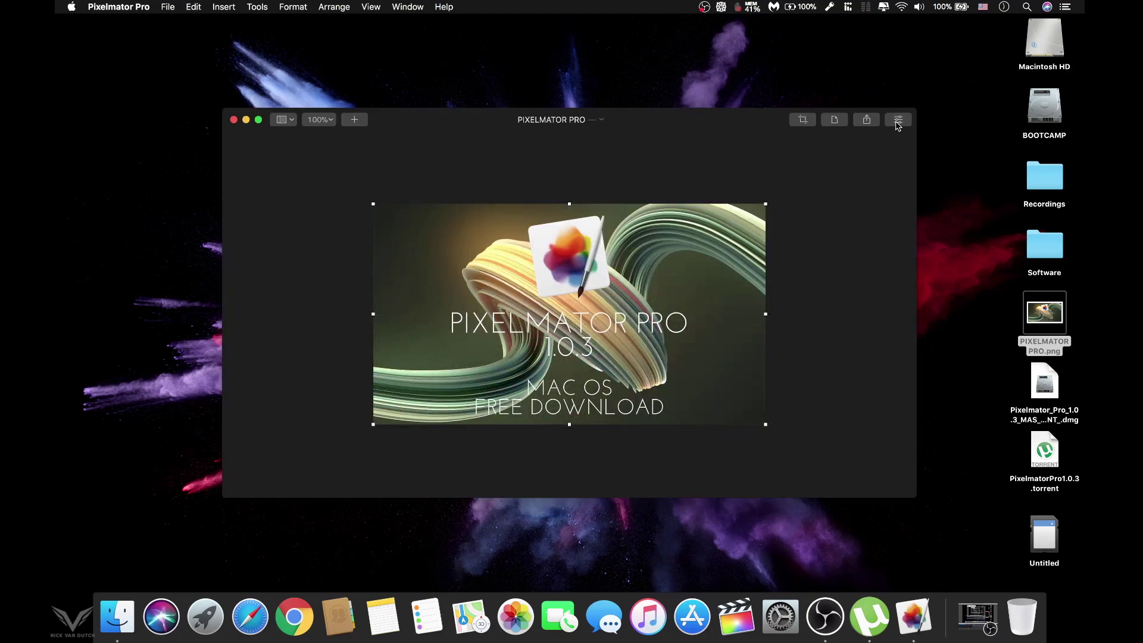
click(897, 121)
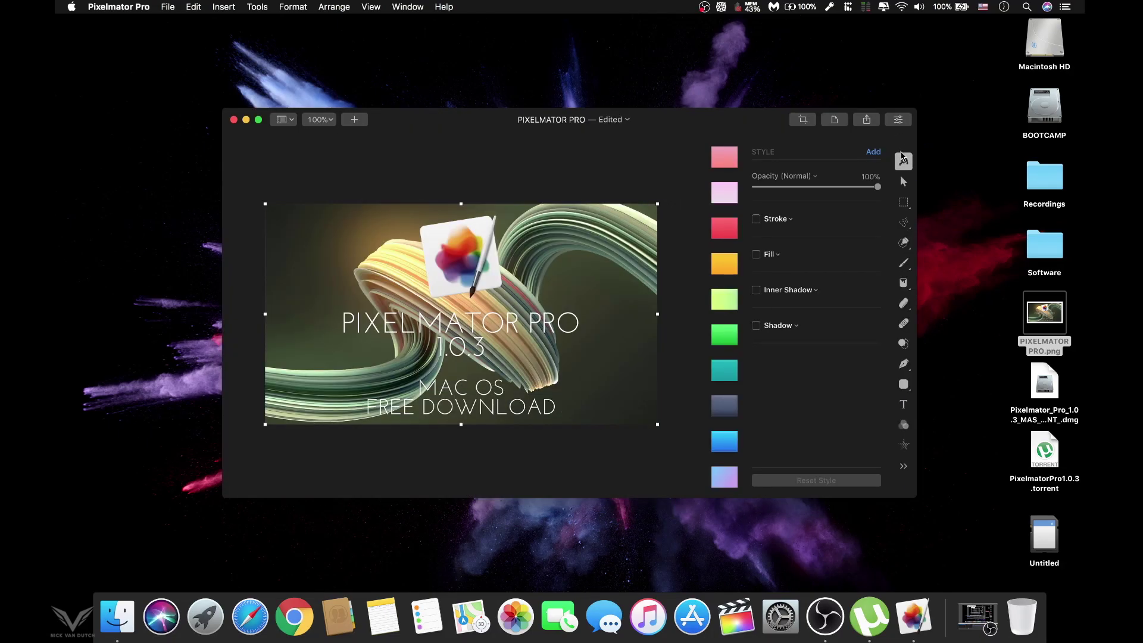
- Select the Repair tool and bring up the About Pixelmator Pro window again
click(903, 182)
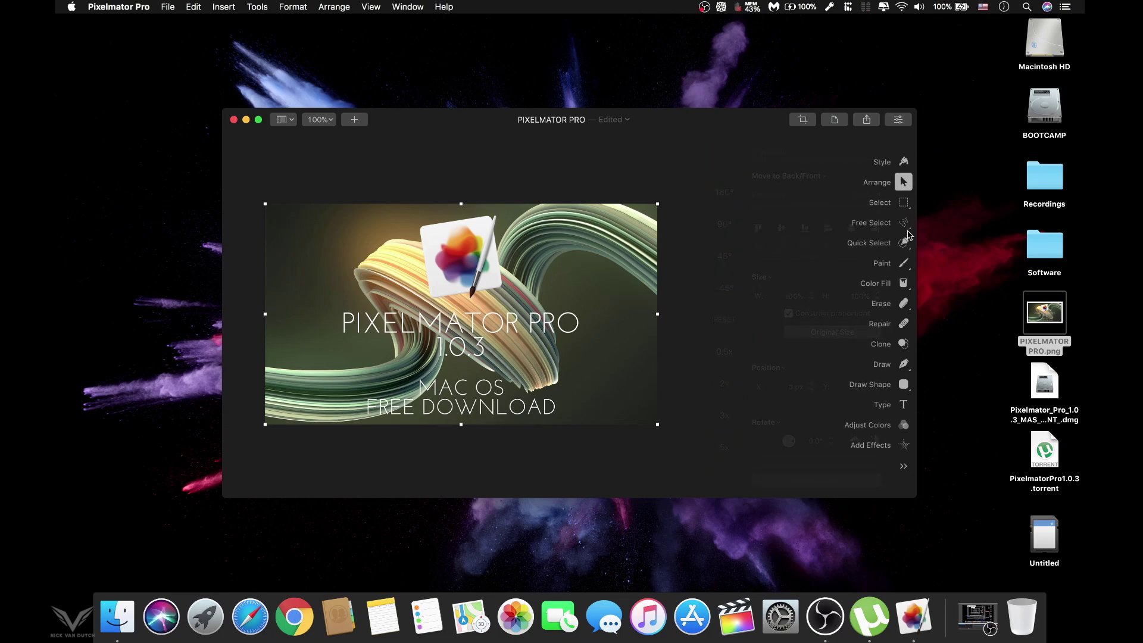
click(903, 465)
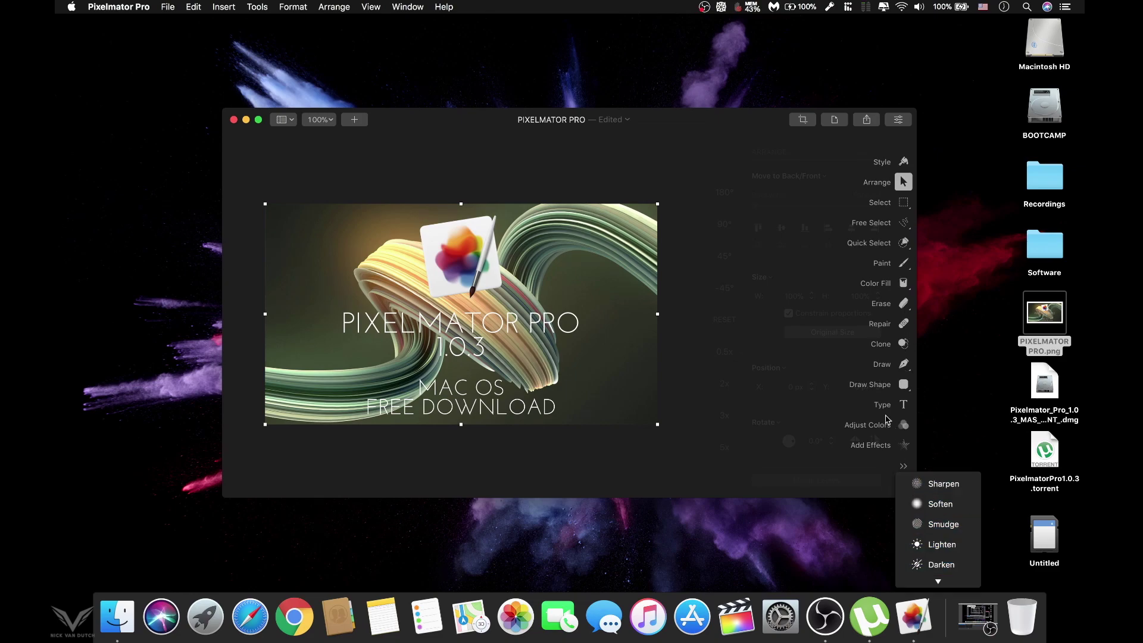
click(904, 303)
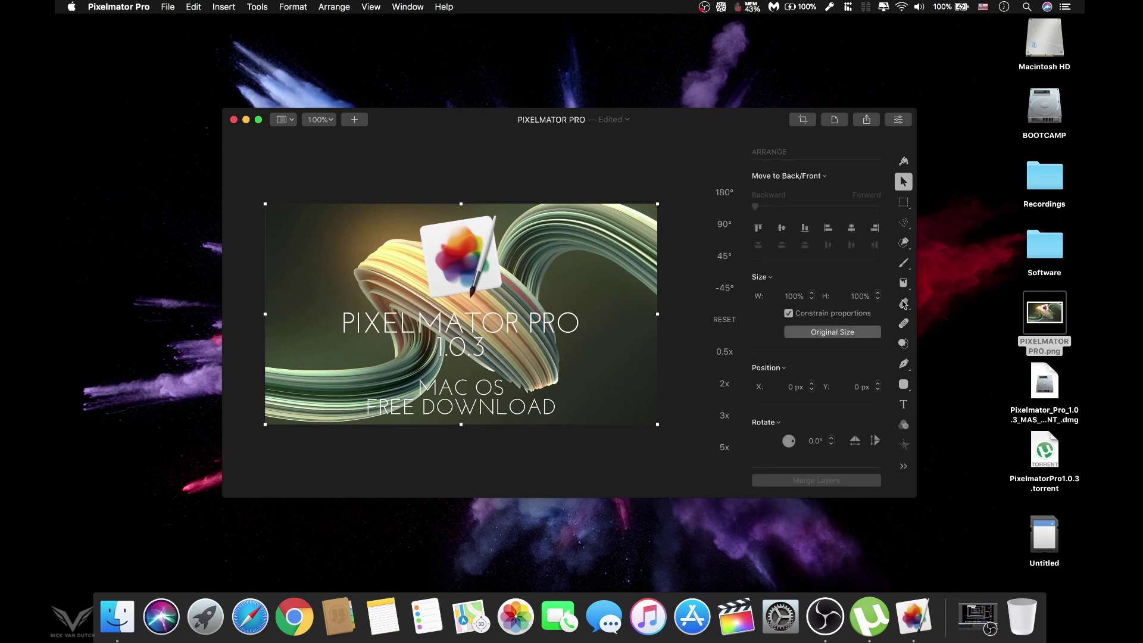
click(905, 324)
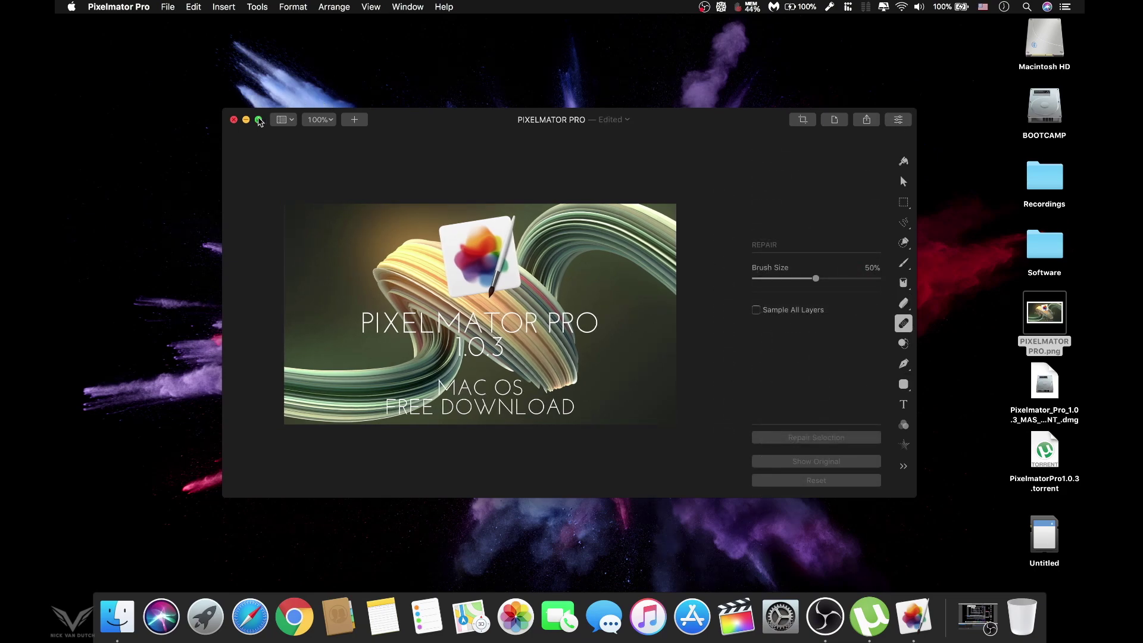
click(118, 6)
click(150, 22)
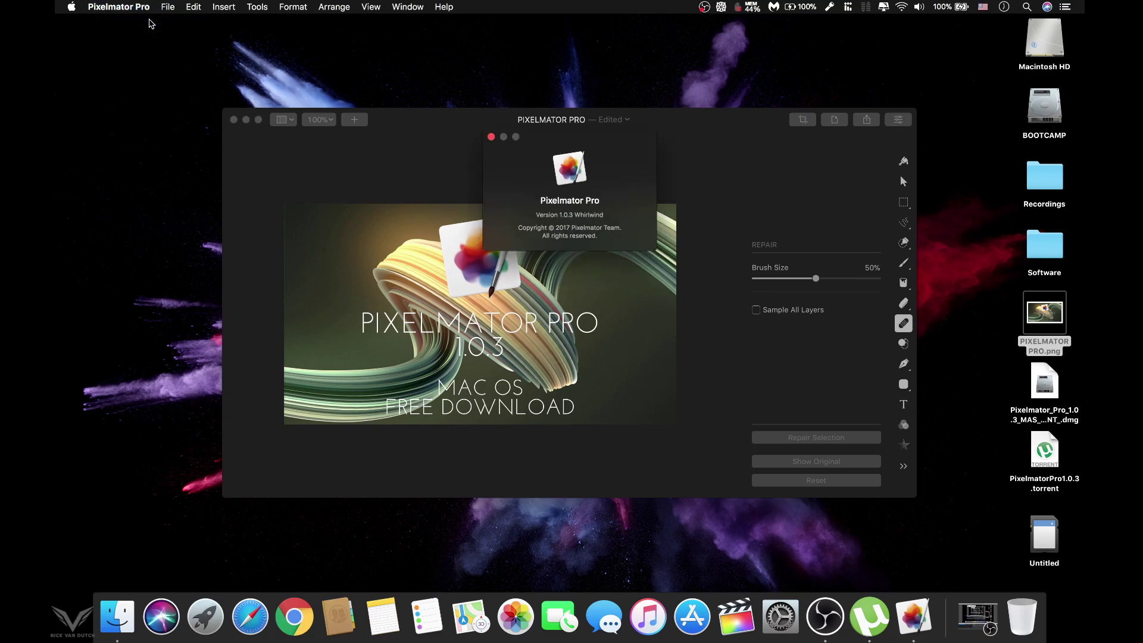